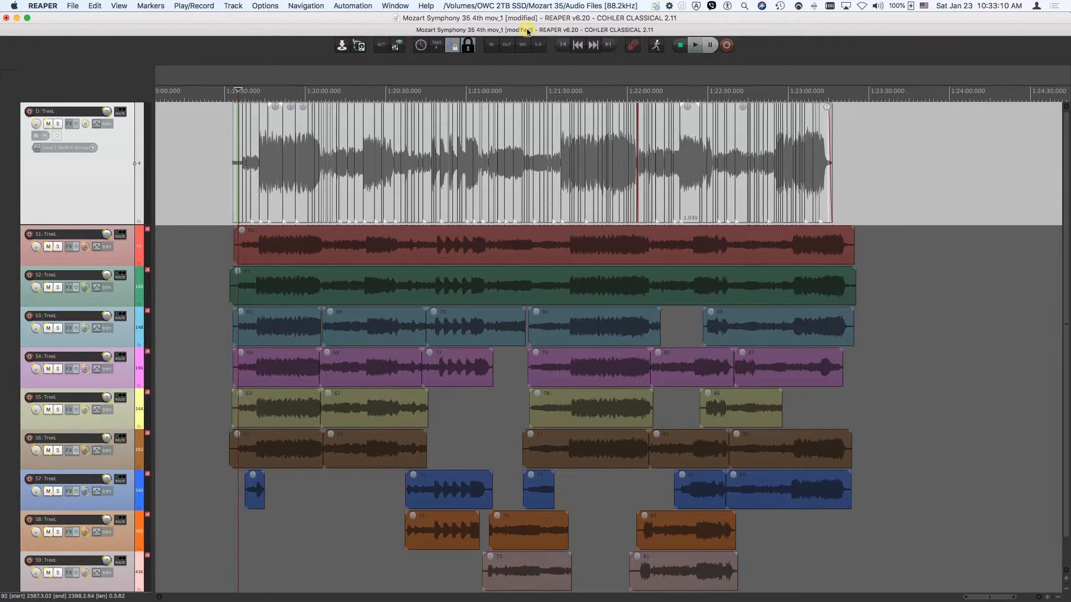
Save the project.
click(340, 47)
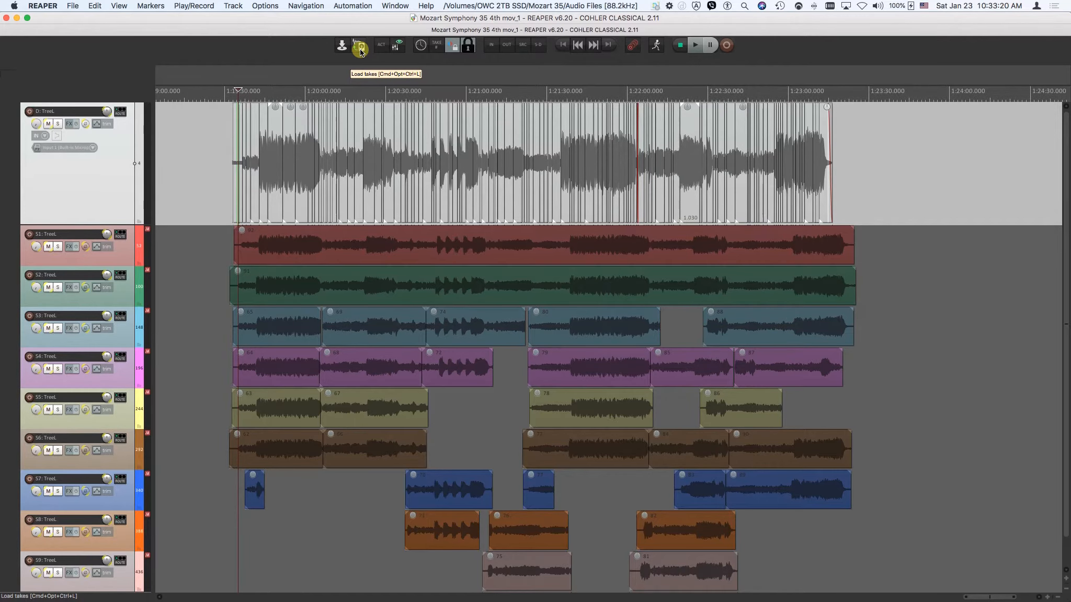
Load takes 40 to 45 onto the S1 track in the empty space after take 92.
scroll(509, 253, right, 5)
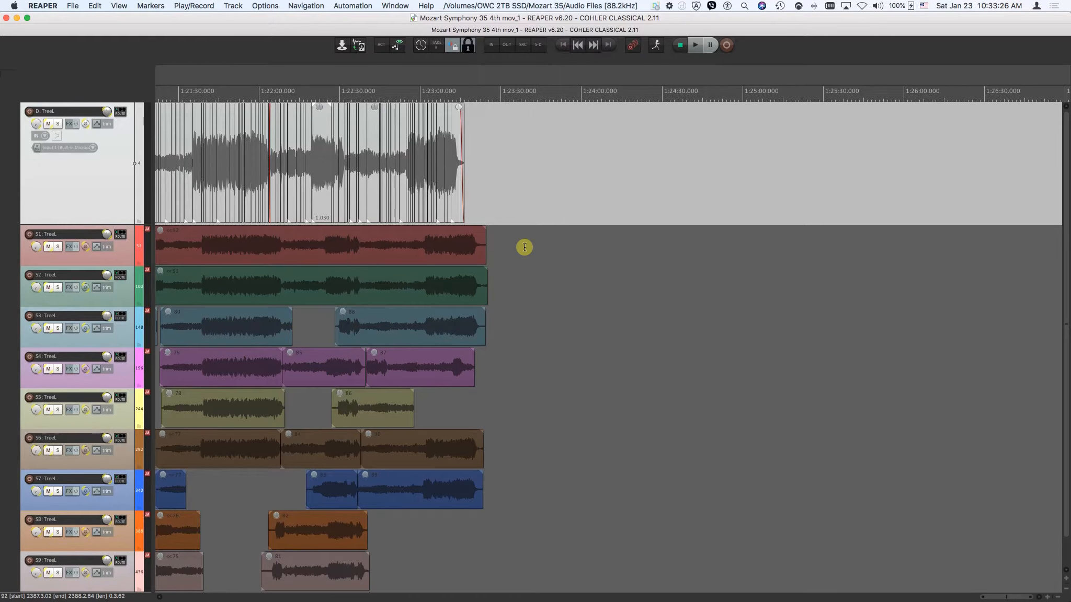
click(519, 242)
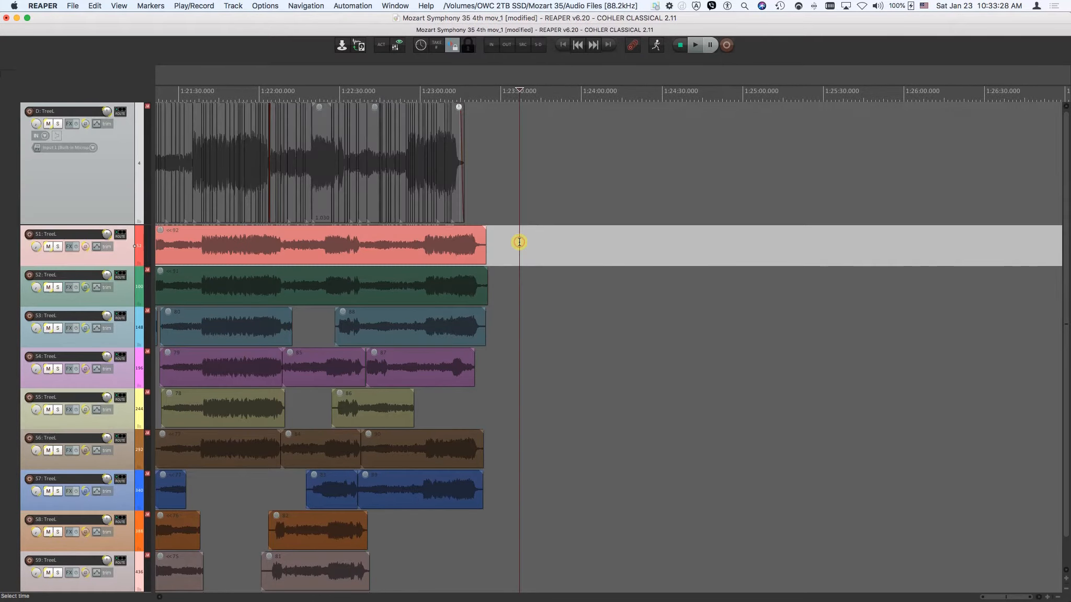
click(360, 46)
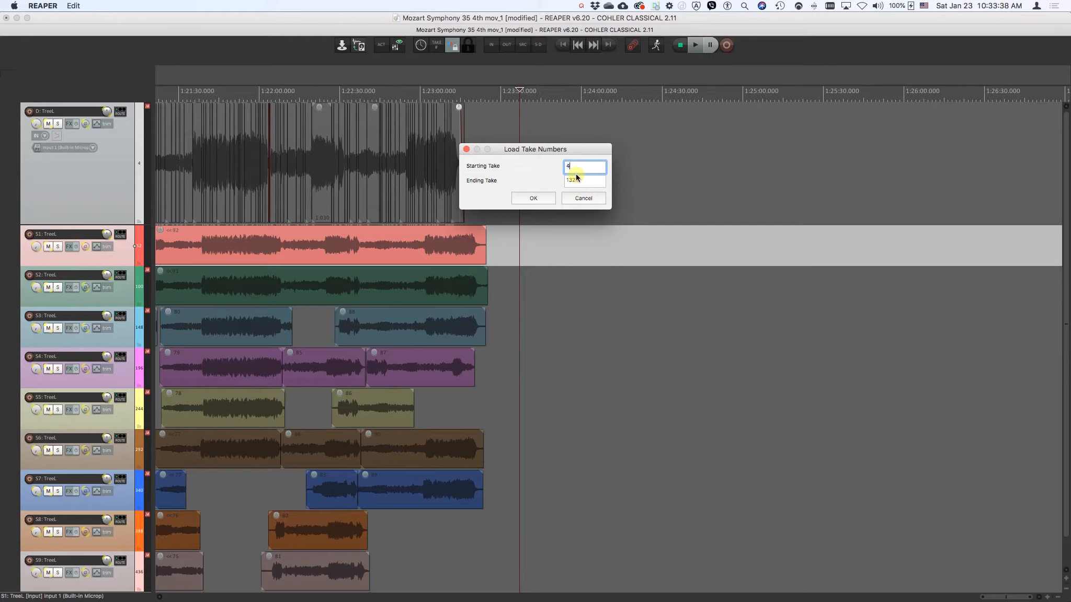
key(Tab)
text(45)
key(Return)
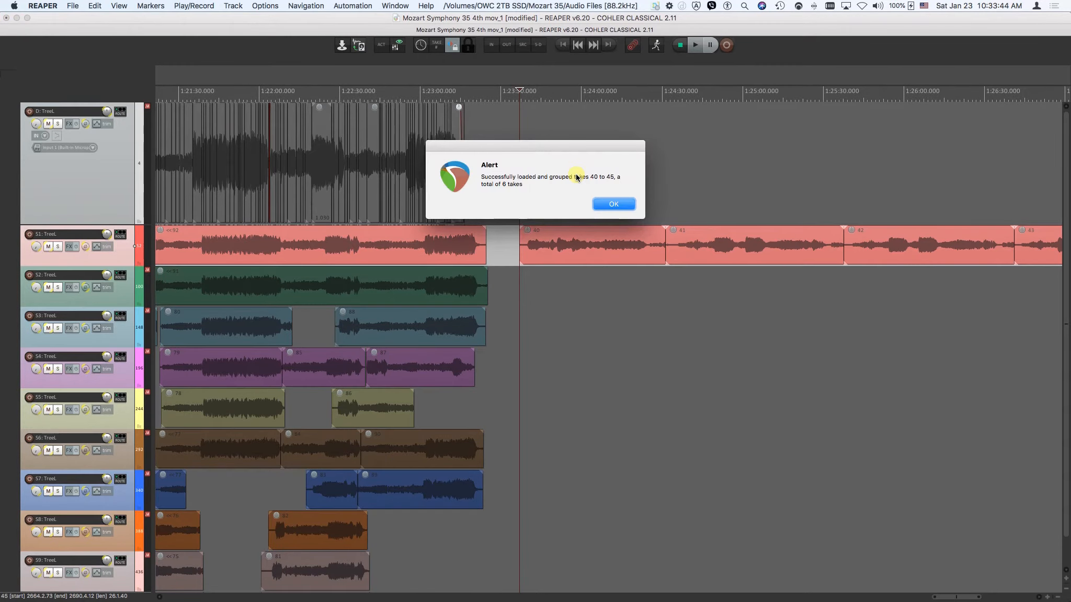
key(Return)
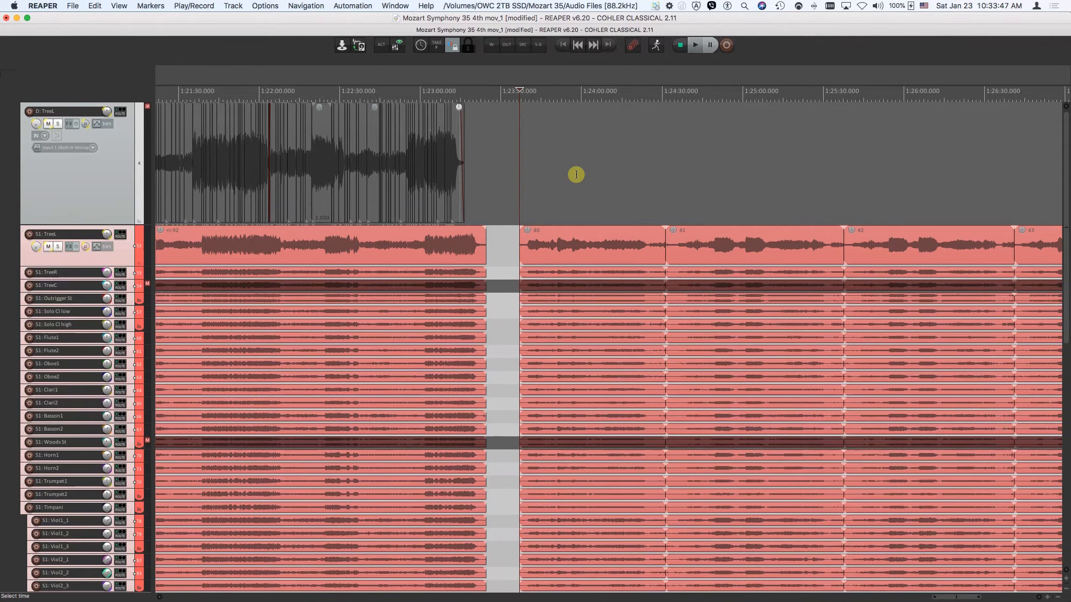
Select take 41 to check its grouping across the expanded S1 tracks, and collapse the S1 folder.
click(624, 244)
click(710, 243)
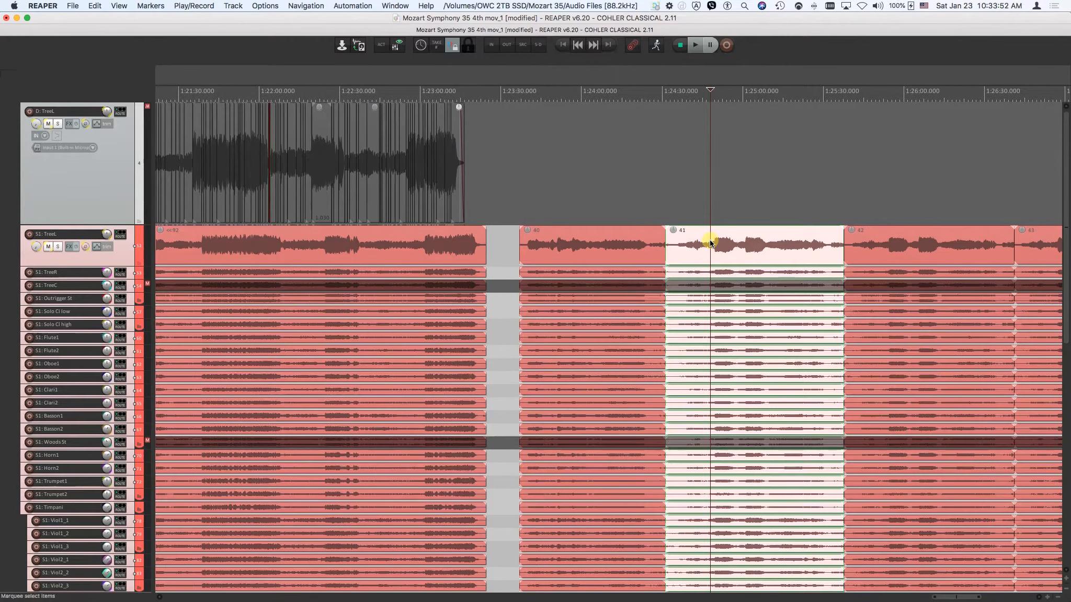
key(alt+c)
Select takes 40 through 45 on the S1 track and delete them.
scroll(710, 243, down, 3)
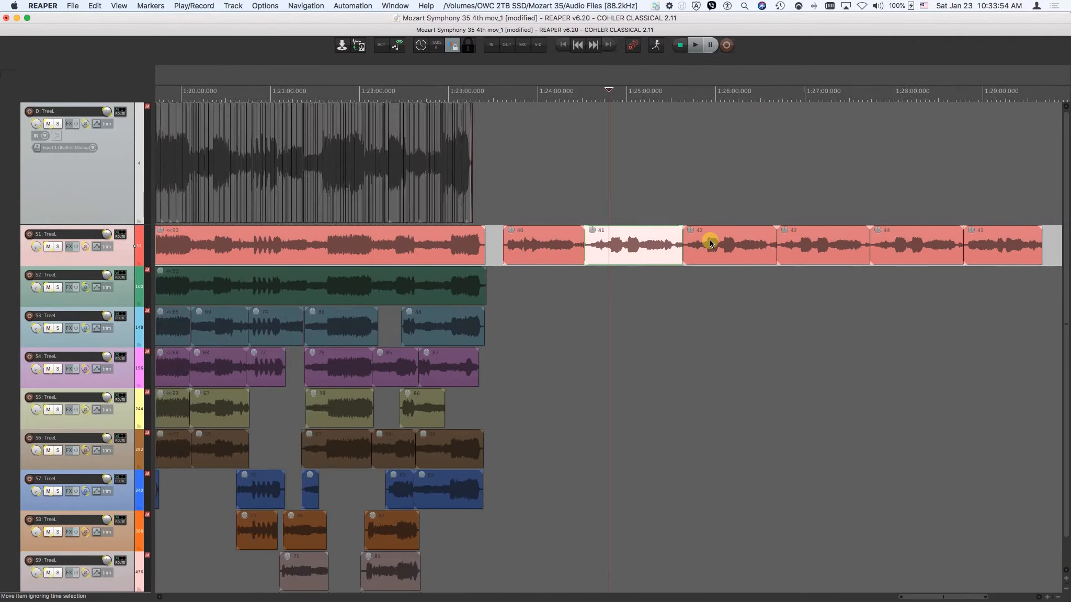
click(562, 244)
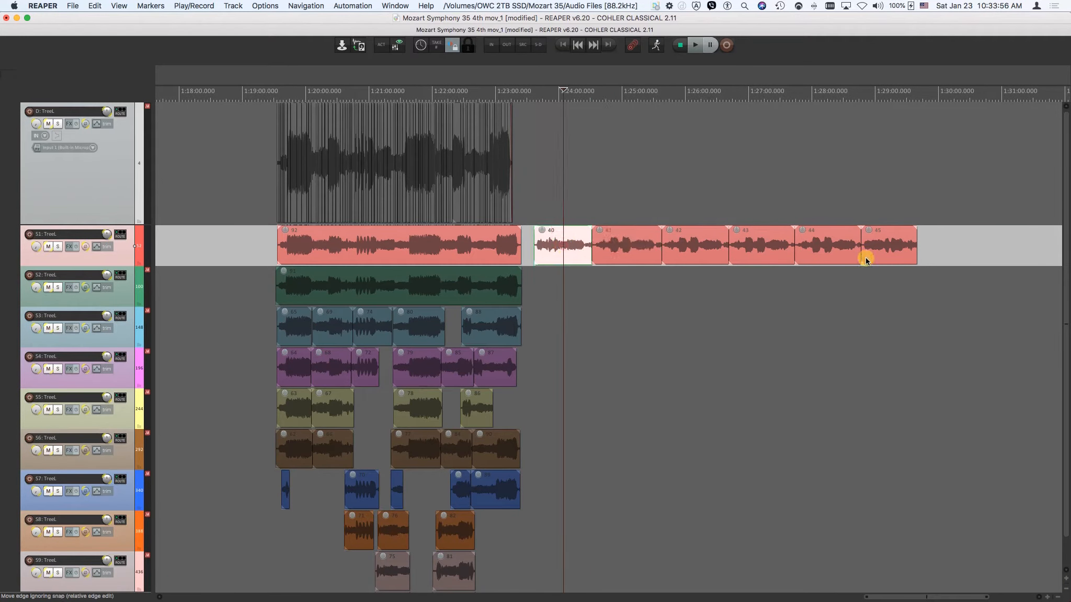
shift+click(885, 253)
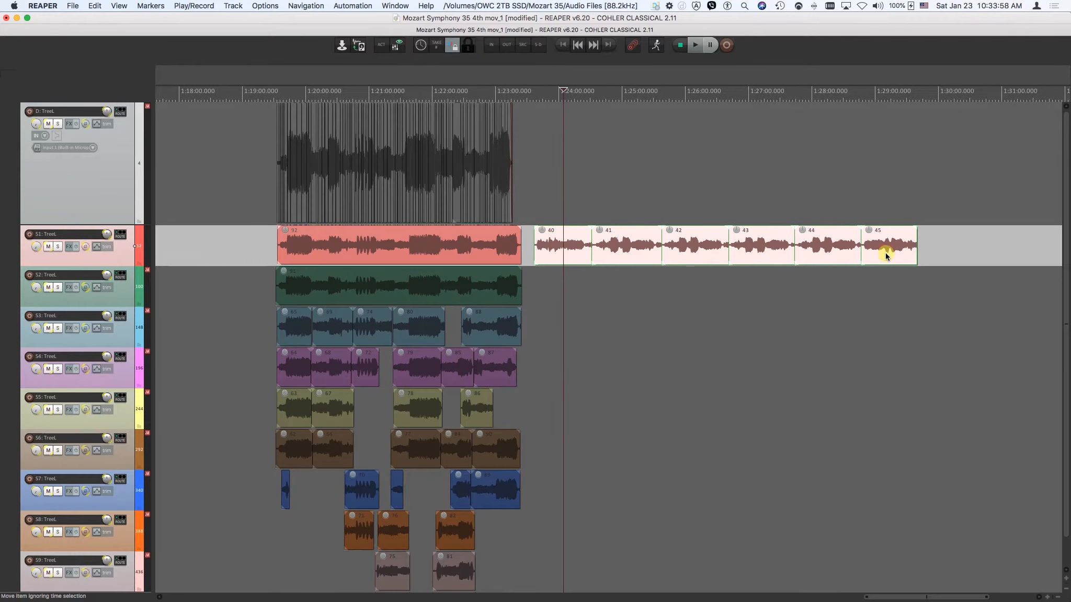
key(Delete)
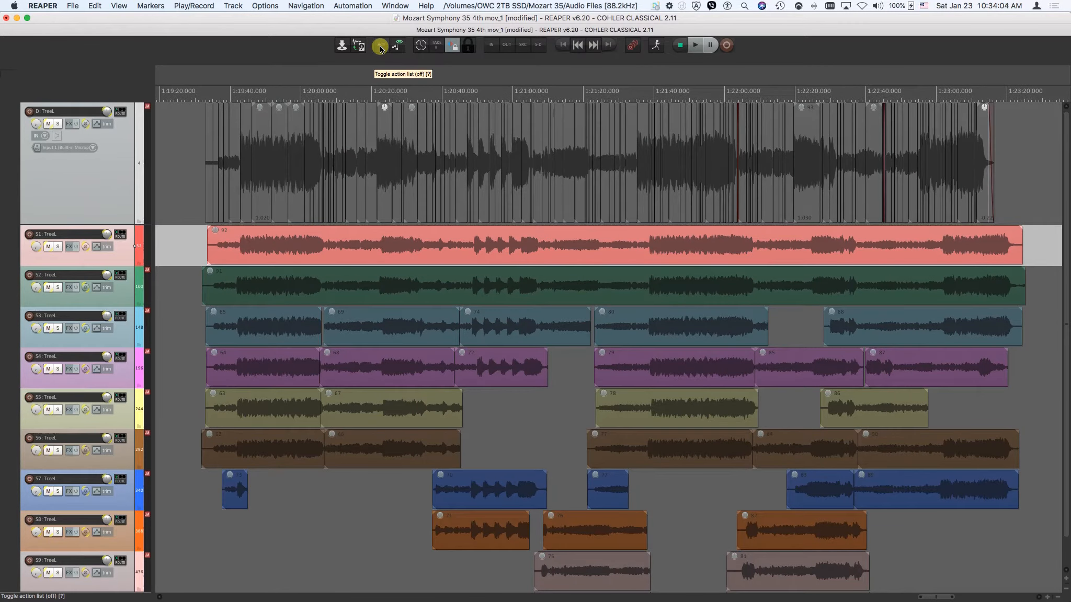
Show and hide the action list and the mixer.
click(380, 46)
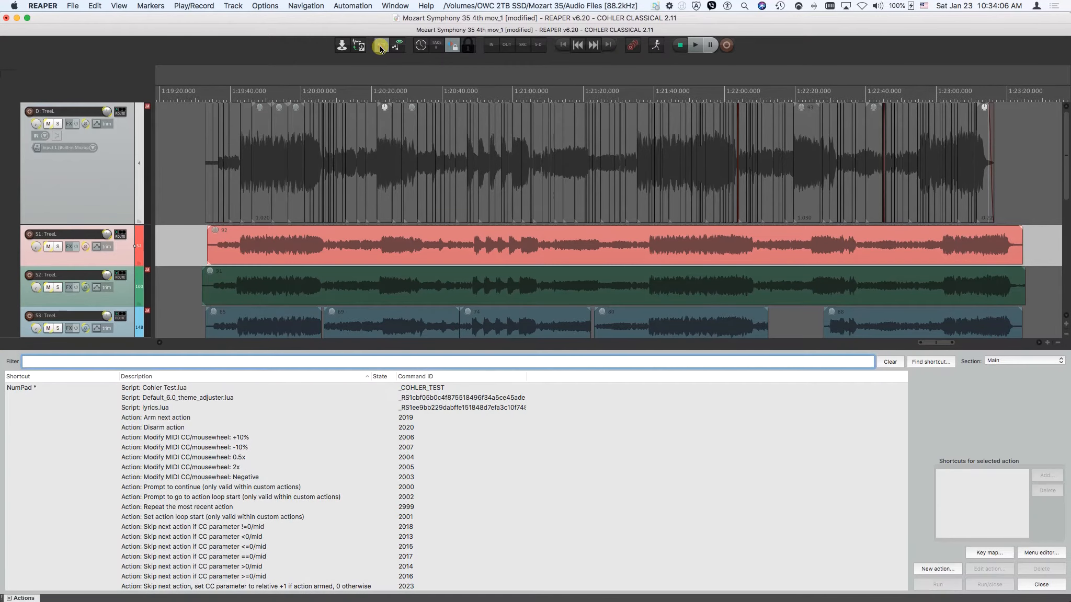
click(380, 47)
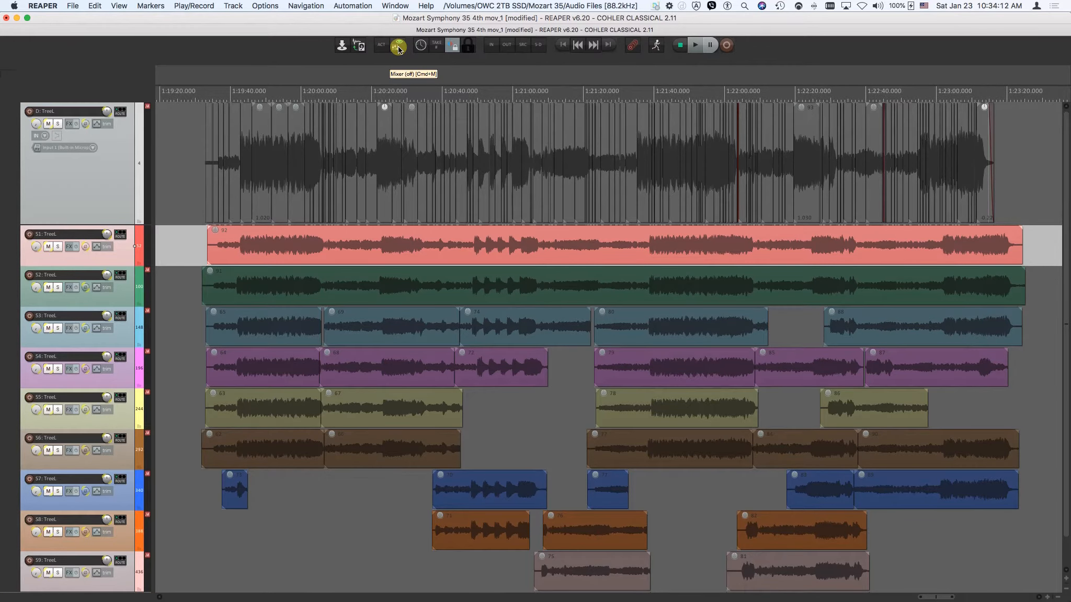
click(398, 47)
click(398, 47)
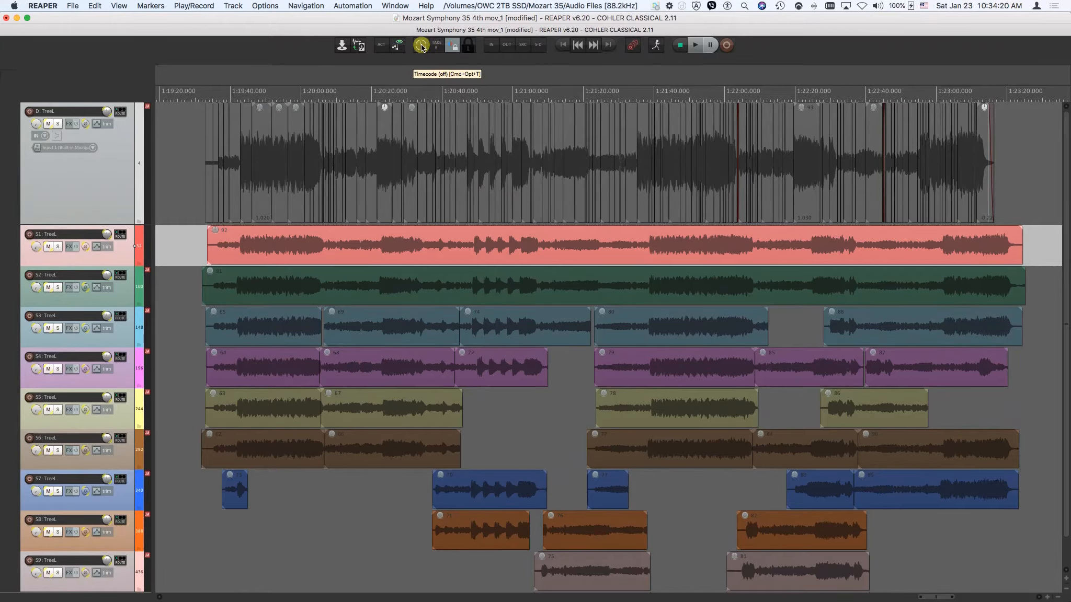
Show the timecode display, play a short passage of take 92 on the S1 track, and hide the display.
click(421, 46)
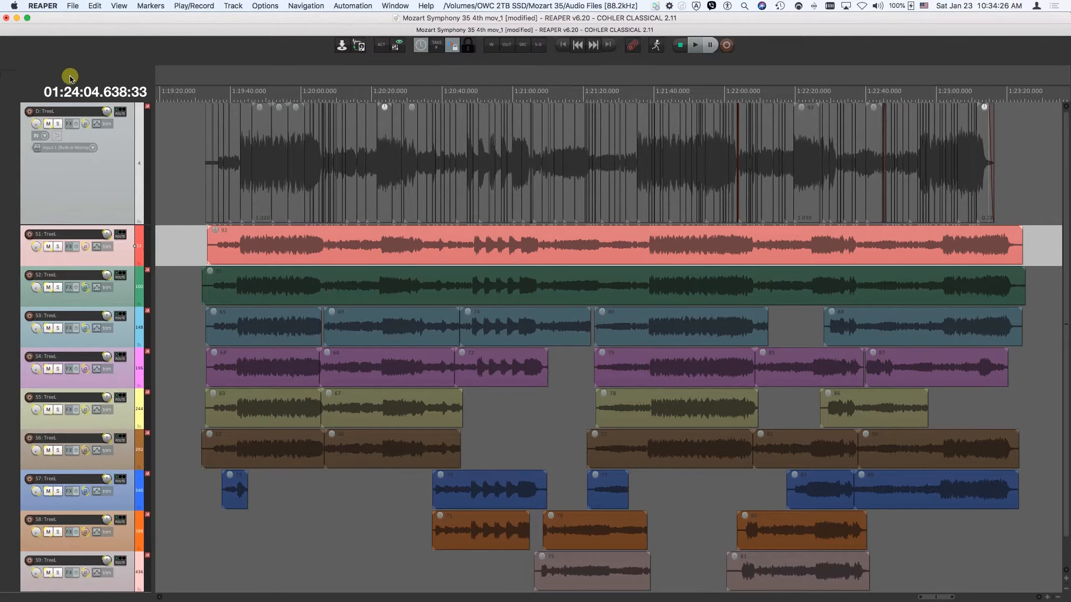
click(295, 242)
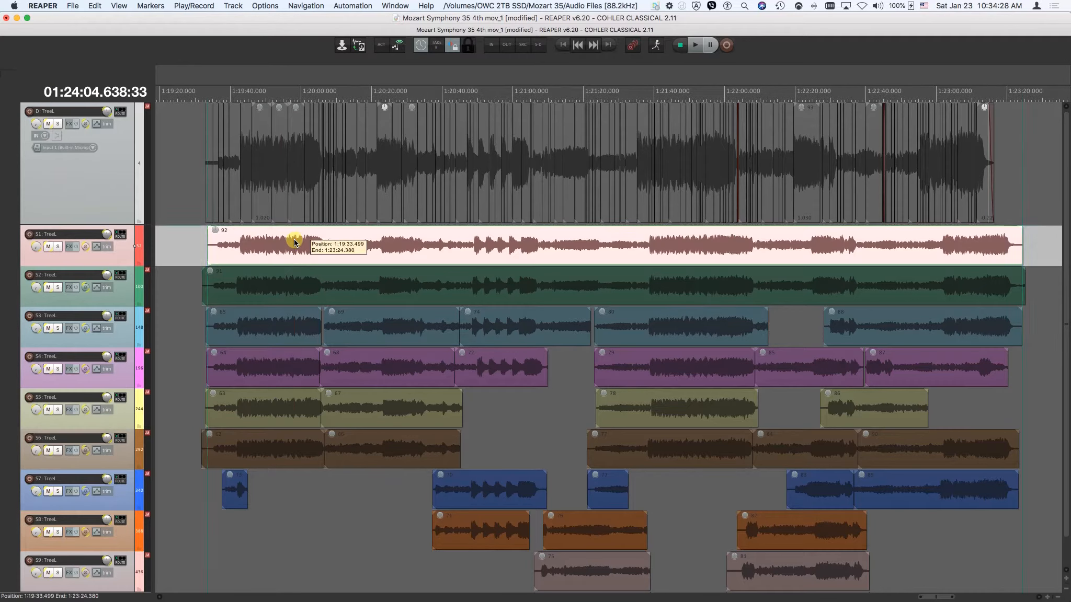
key(space)
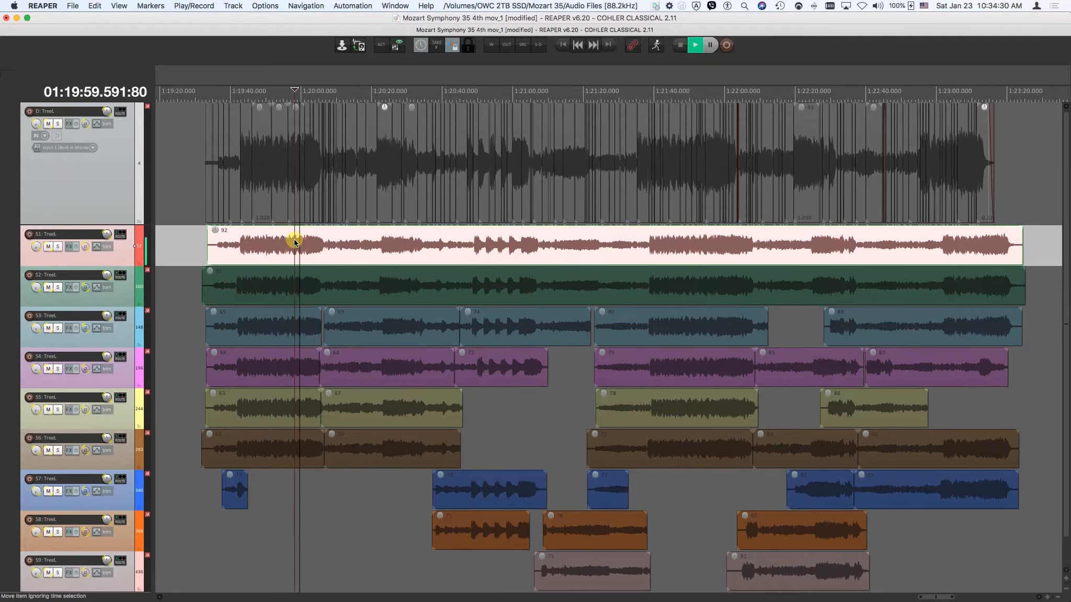
key(space)
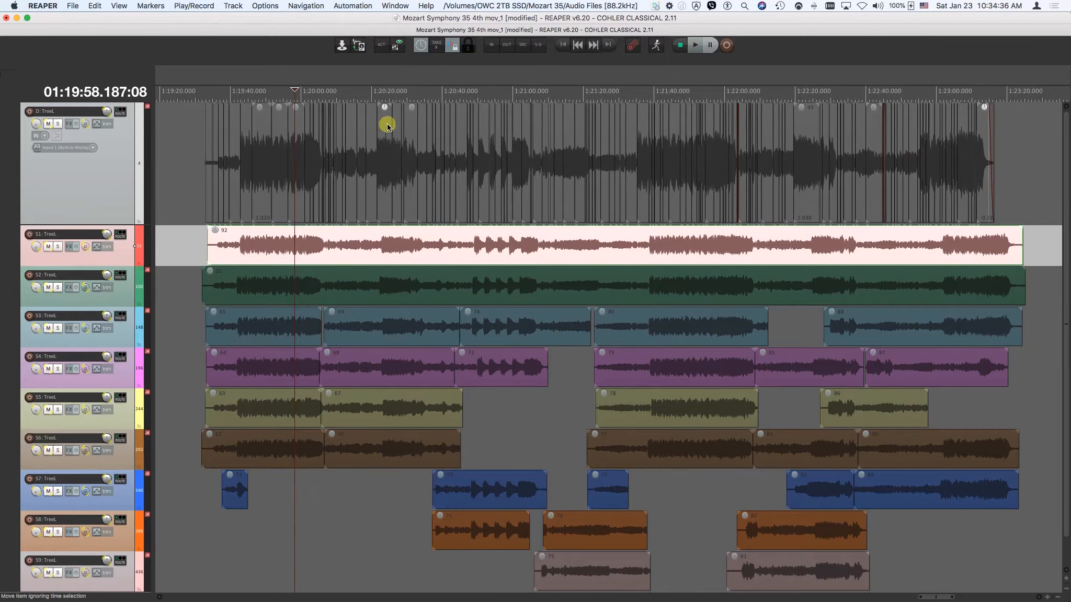
click(419, 48)
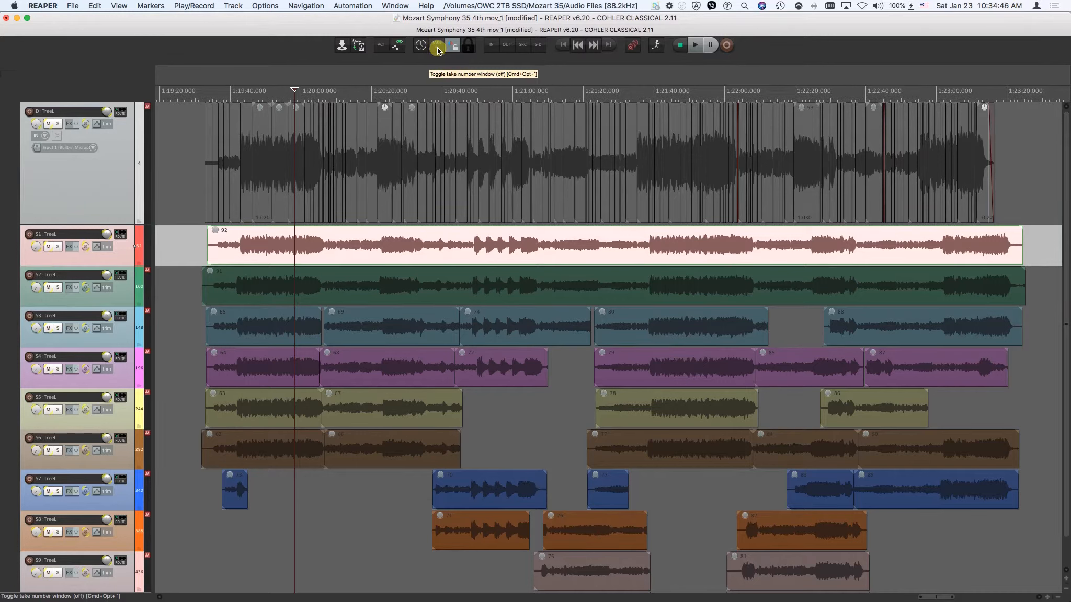
Show and hide the take number window.
click(437, 49)
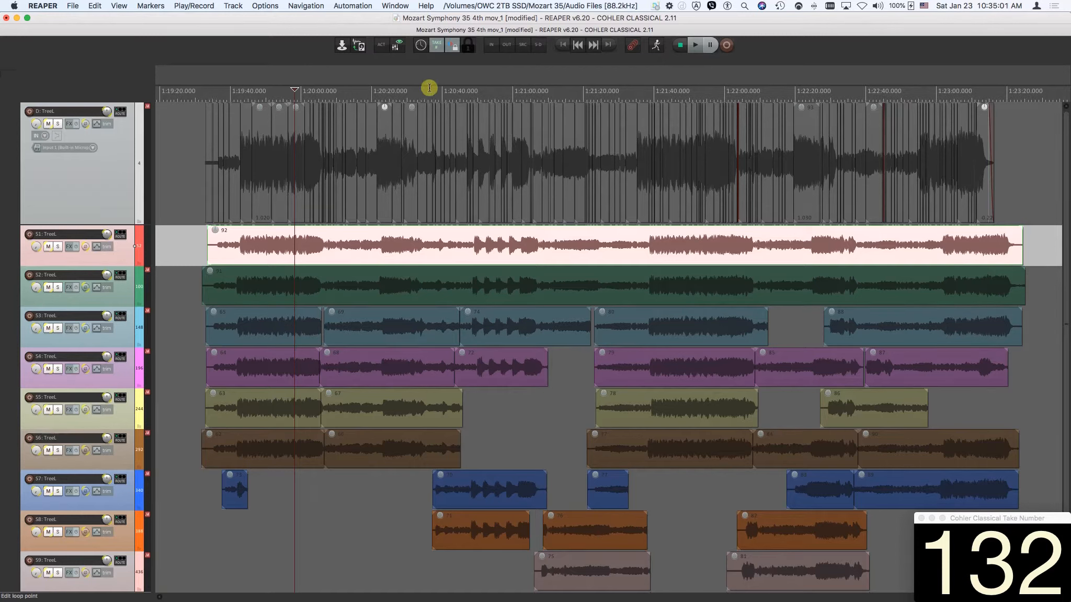
click(436, 45)
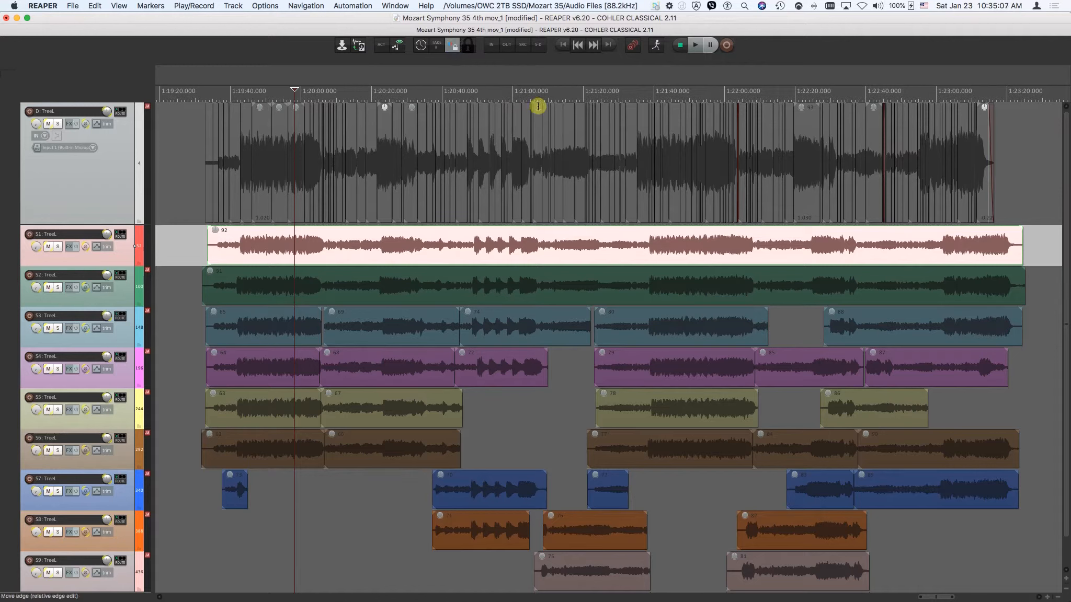
Select the take 93 item near 1:21:14 on the D track and open its crossfade with take 92 for editing.
click(563, 125)
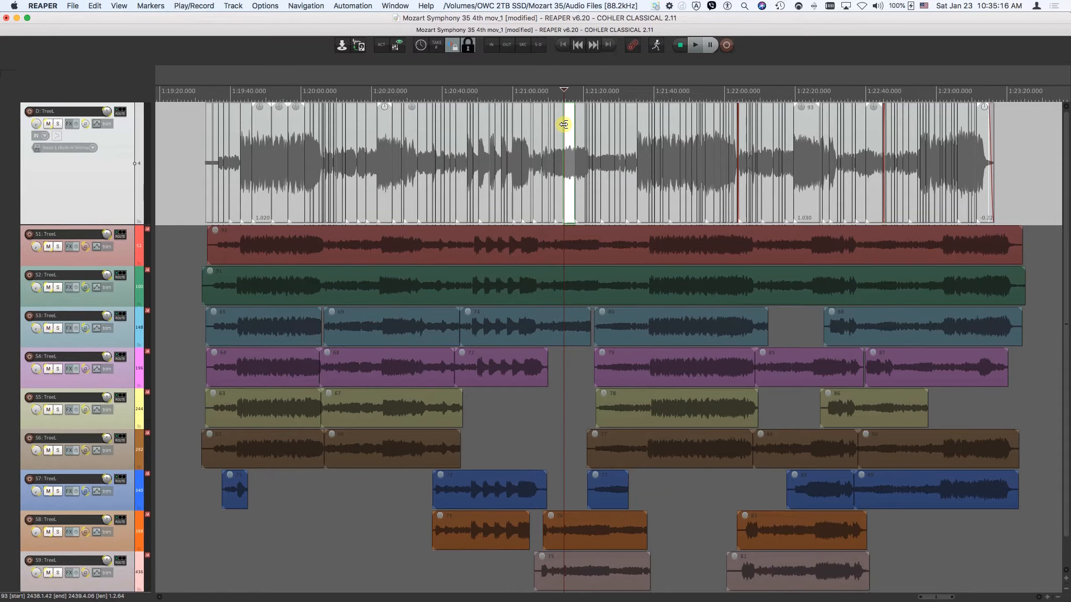
key(f)
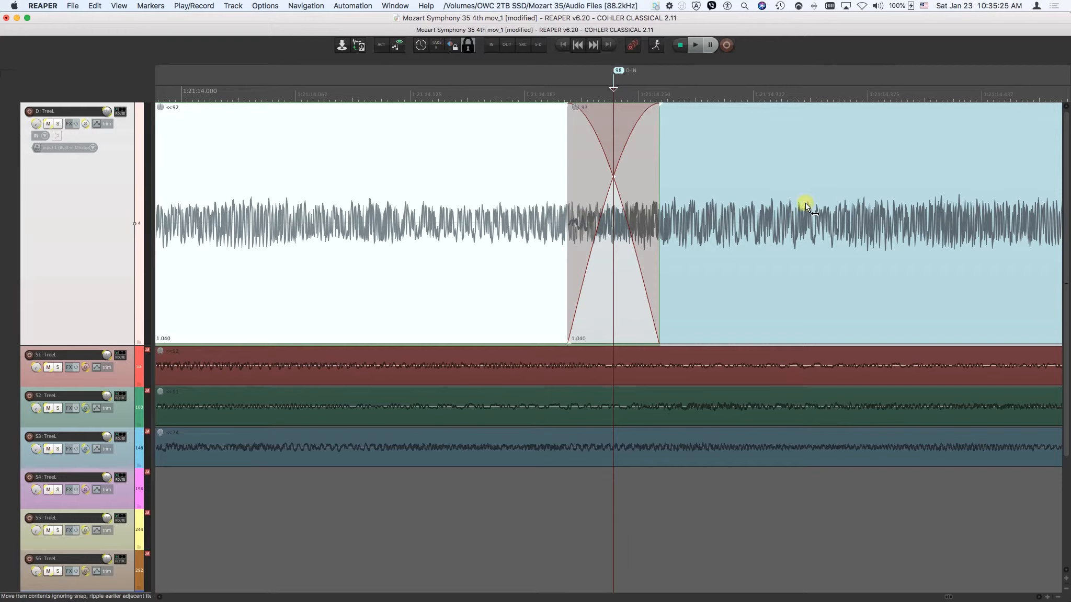
click(452, 48)
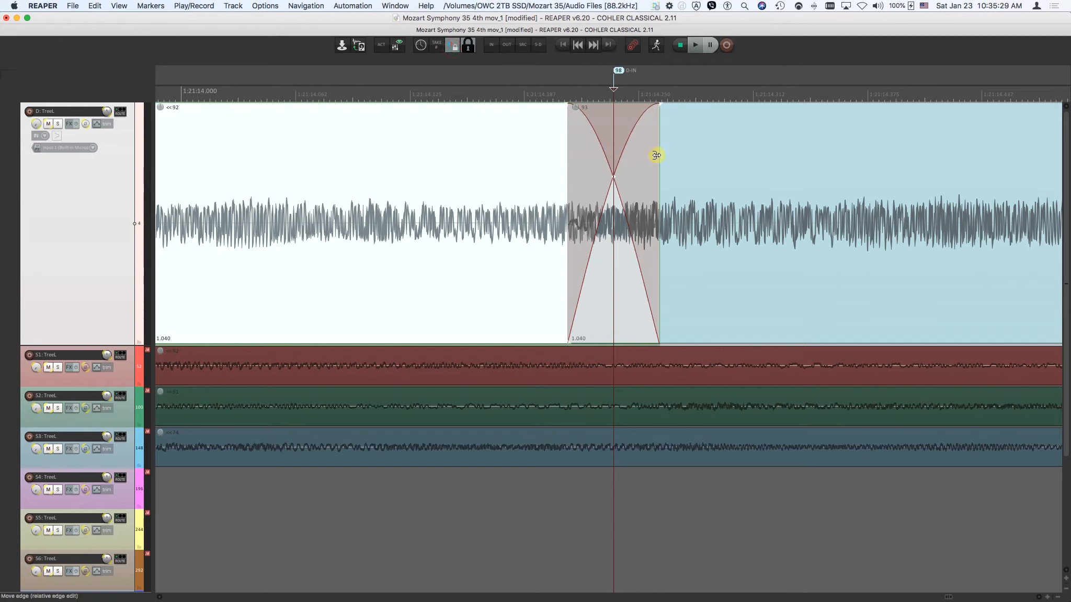
Move the trailing edge of the crossfade between takes 92 and 93 slightly later, and save the project.
drag(656, 155, 638, 179)
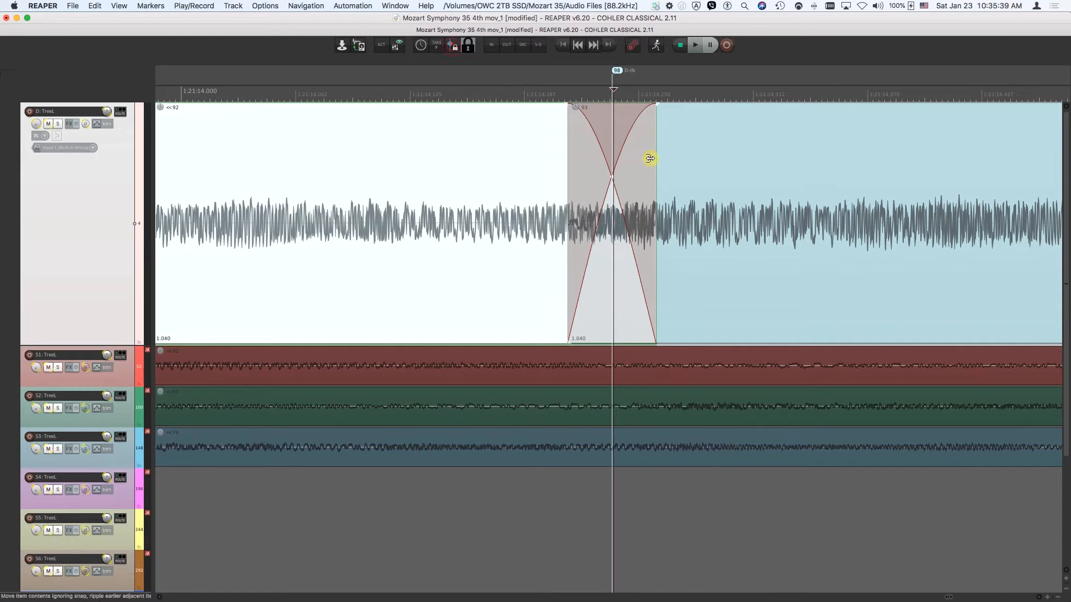
drag(654, 158, 777, 163)
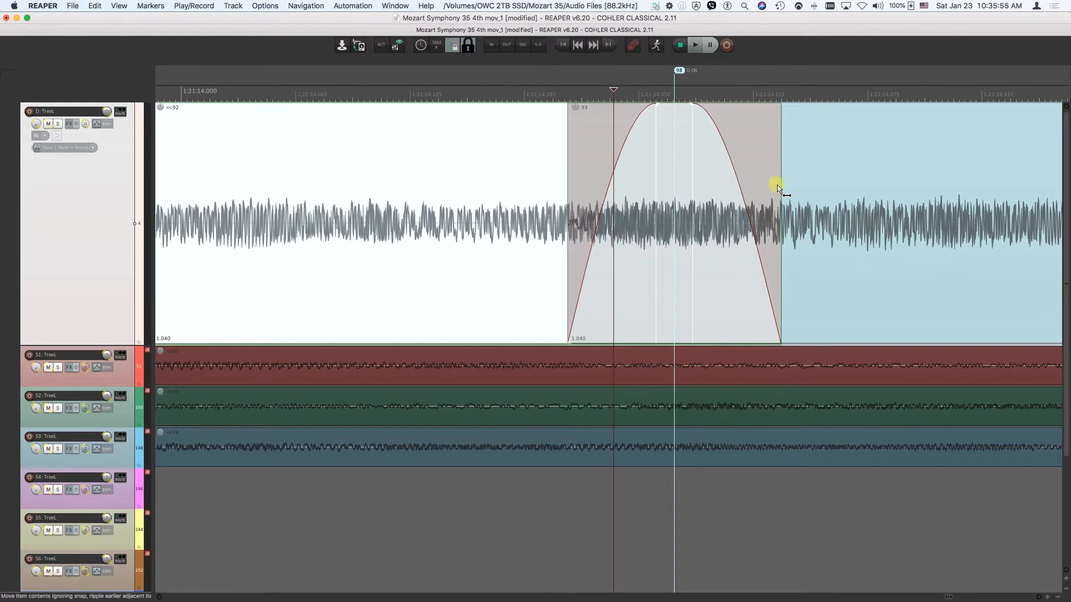
drag(780, 186, 678, 200)
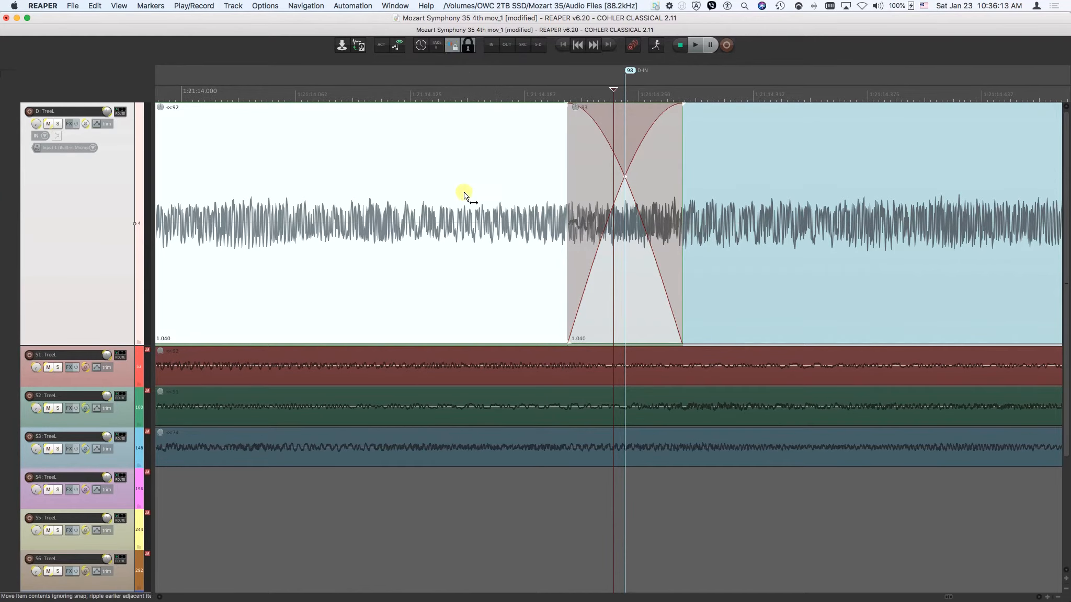
key(super+s)
key(z)
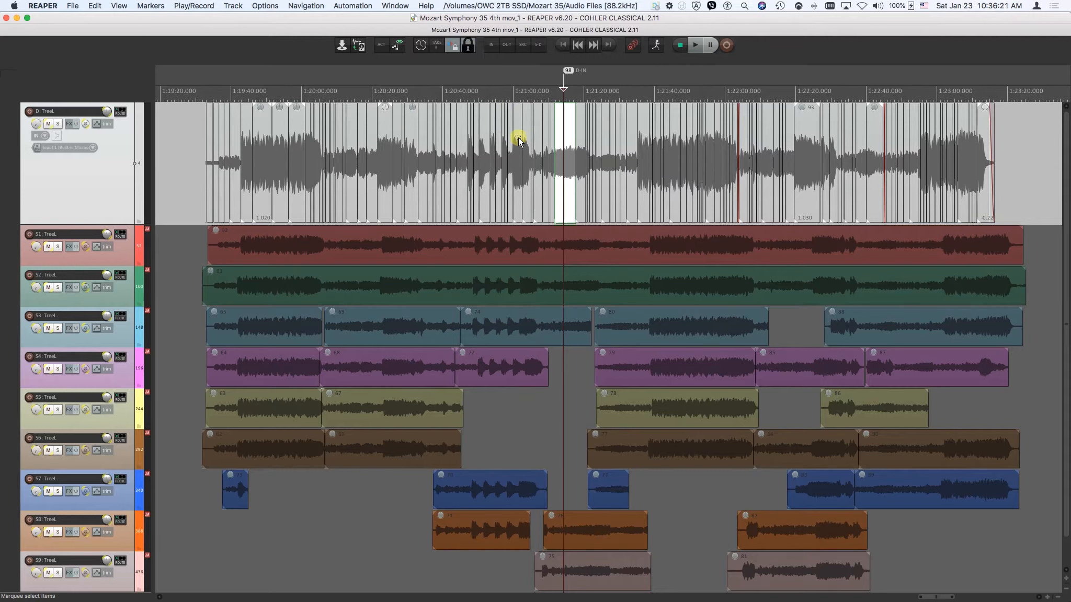
Marquee-select a run of items on the D track, and narrow the selection to the two take 93 items near 1:21:14.
drag(519, 139, 686, 160)
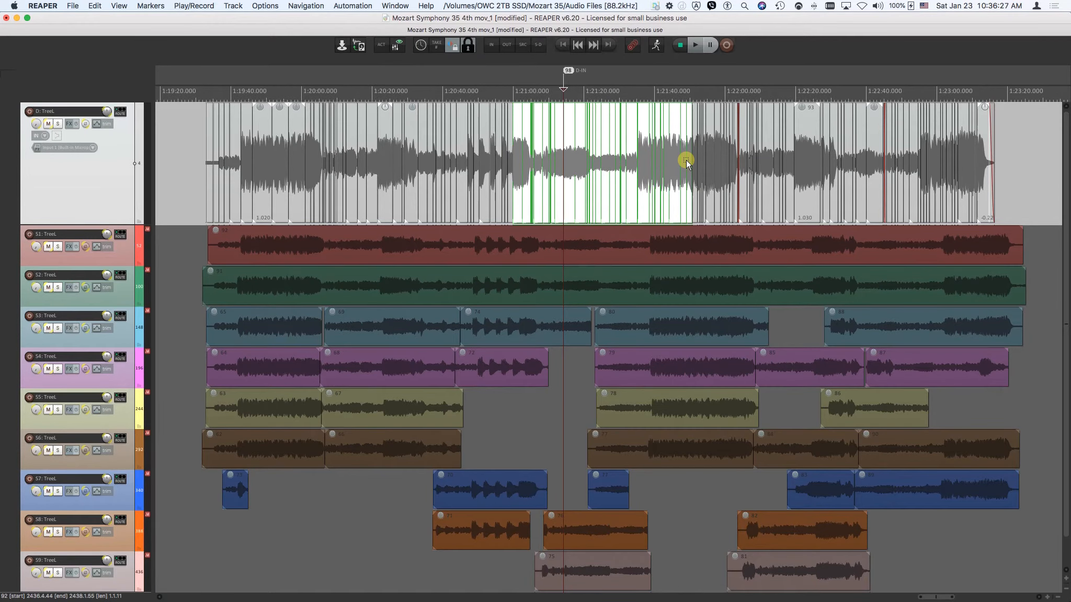
scroll(686, 160, up, 5)
drag(630, 152, 690, 163)
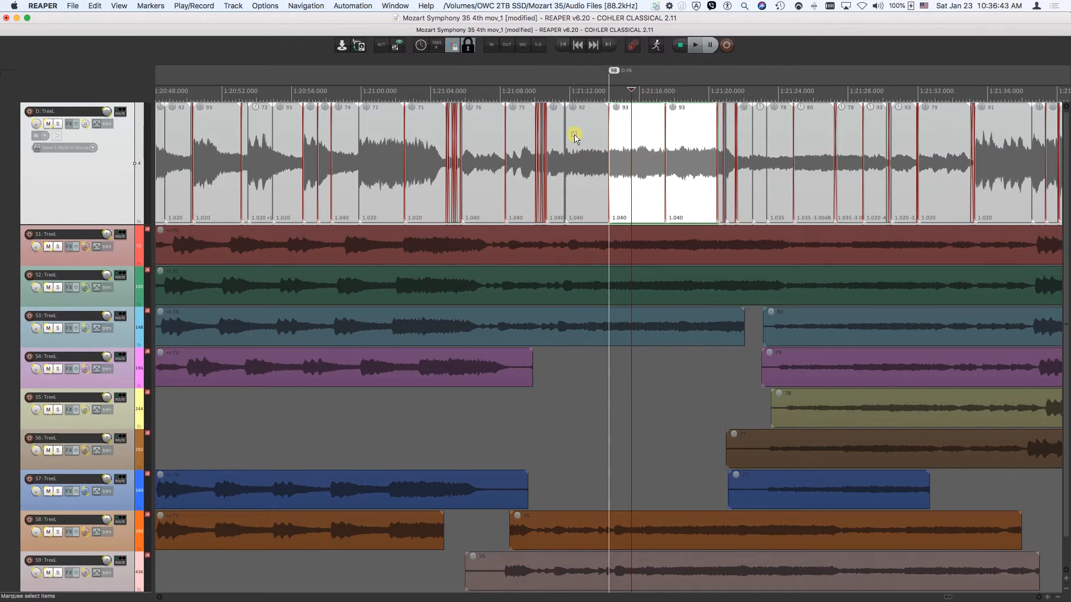
Try to move source takes 92 and 91 along the S1 and S2 tracks.
click(509, 249)
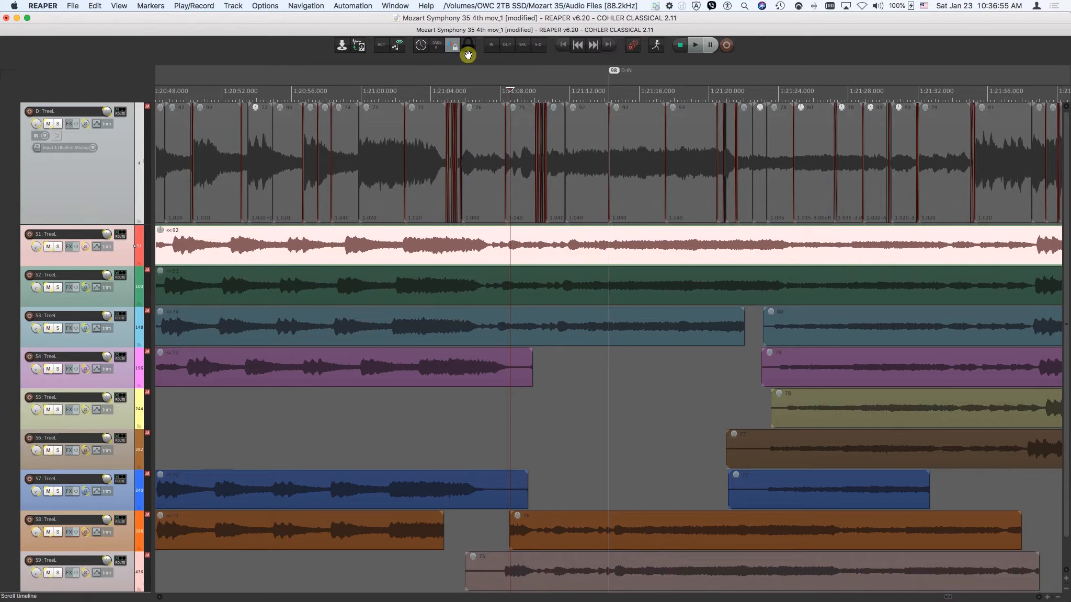
mouse_move(486, 244)
mouse_down()
mouse_move(506, 245)
mouse_move(475, 244)
mouse_move(537, 246)
mouse_move(460, 245)
mouse_move(506, 245)
mouse_move(483, 248)
mouse_up()
drag(496, 288, 540, 287)
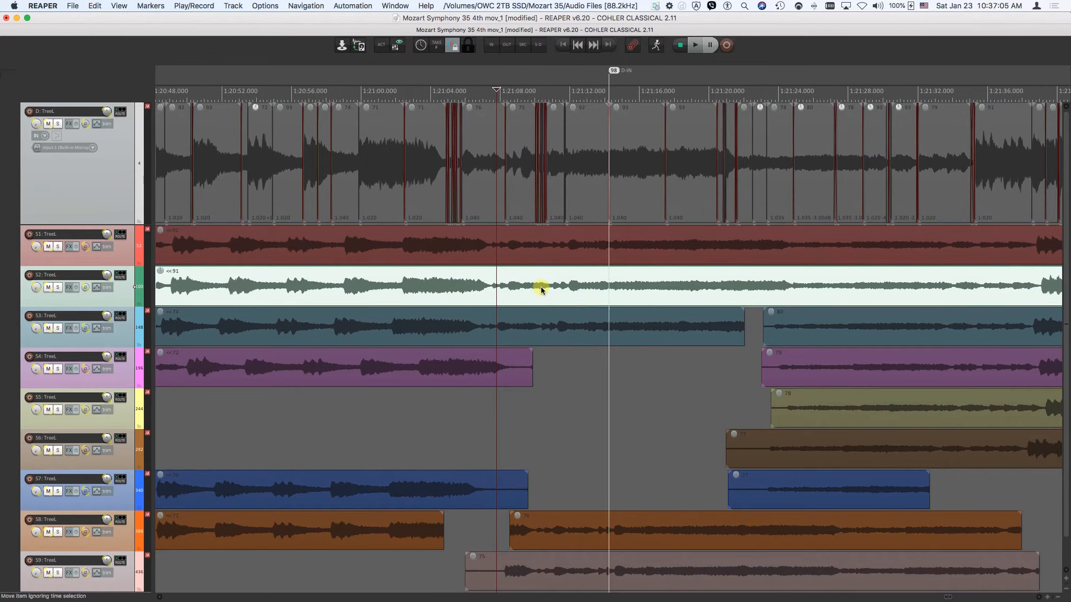
Toggle the item lock and try to move take 74 on the S3 track and take 91 on the S2 track.
click(506, 321)
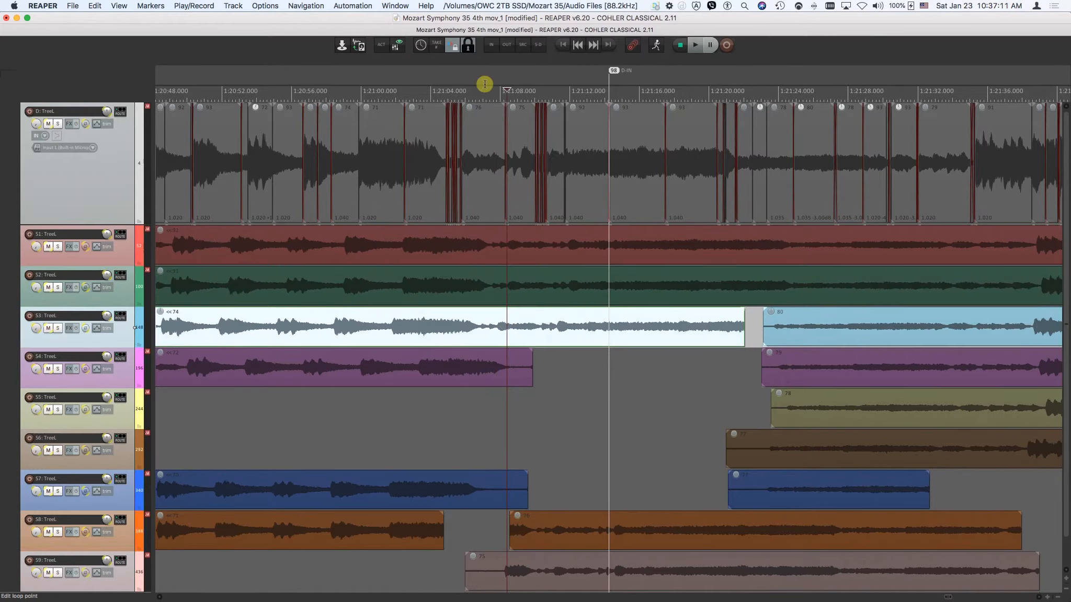
click(470, 49)
drag(449, 323, 660, 337)
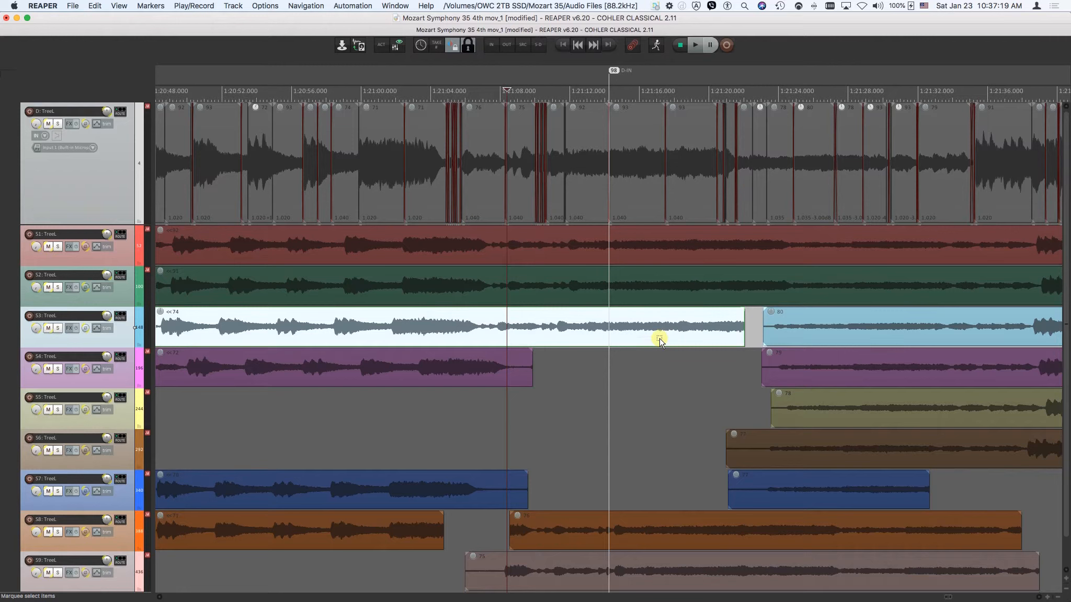
click(519, 278)
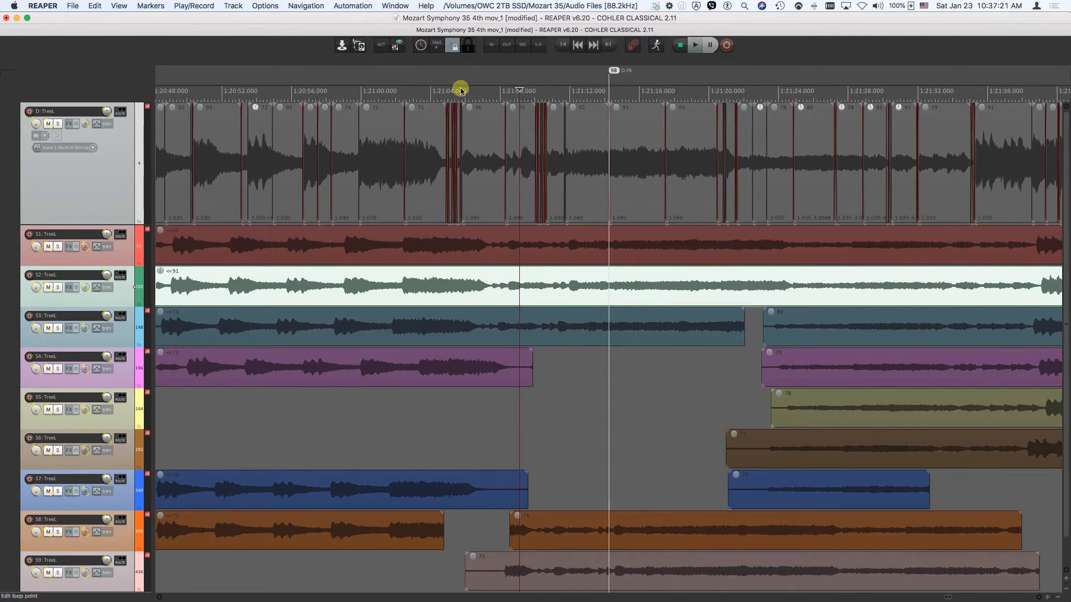
mouse_move(483, 280)
mouse_down()
mouse_move(508, 288)
mouse_move(489, 287)
mouse_up()
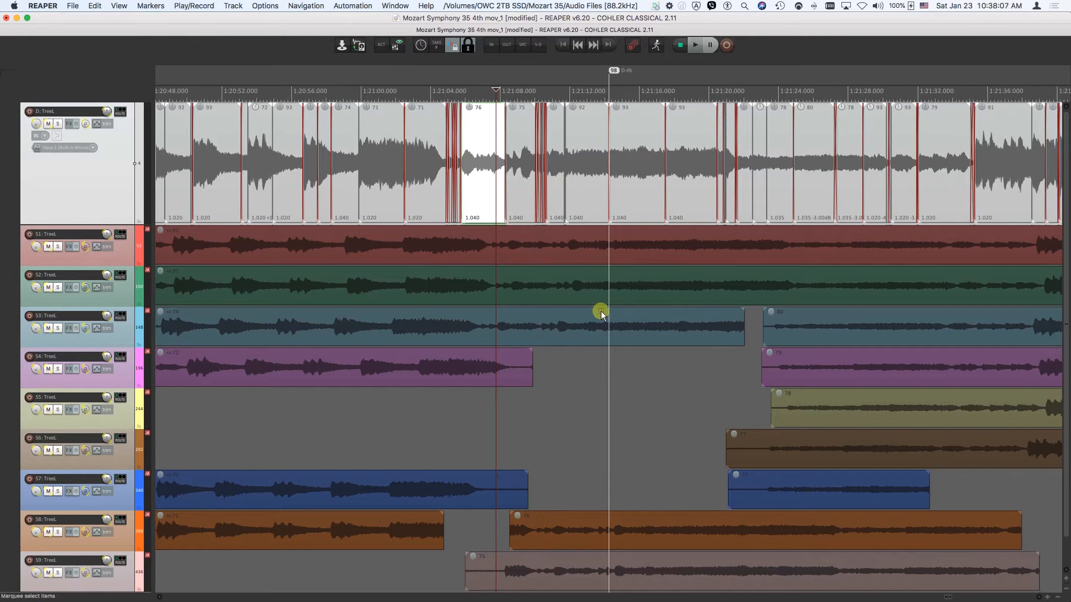
Mark the source in and out points on take 91 of the S2 track at about 1:21:17 and 1:21:18.
click(650, 284)
click(486, 47)
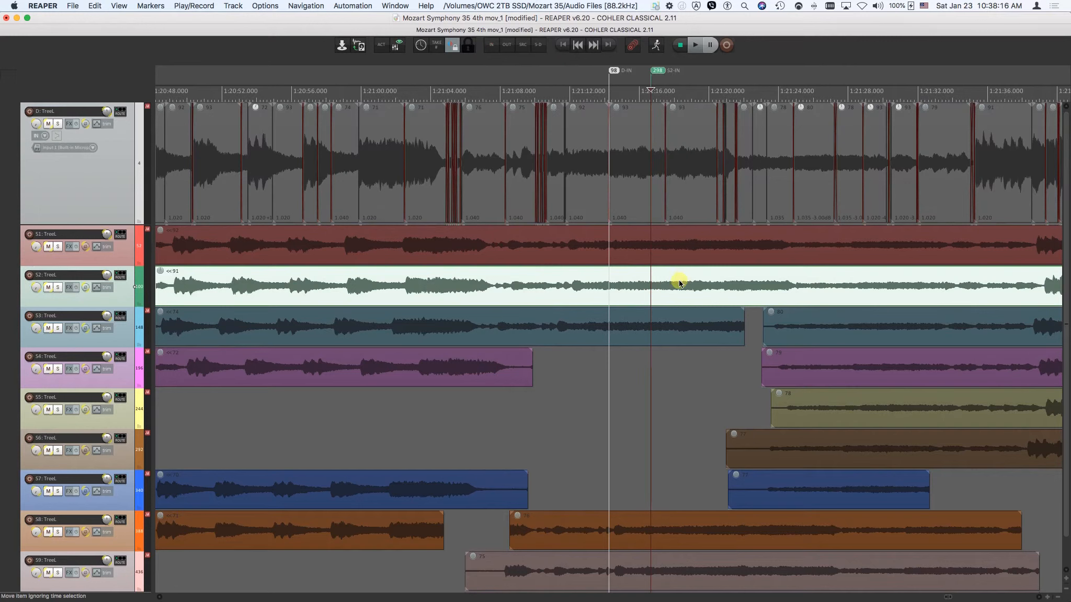
click(679, 284)
click(507, 46)
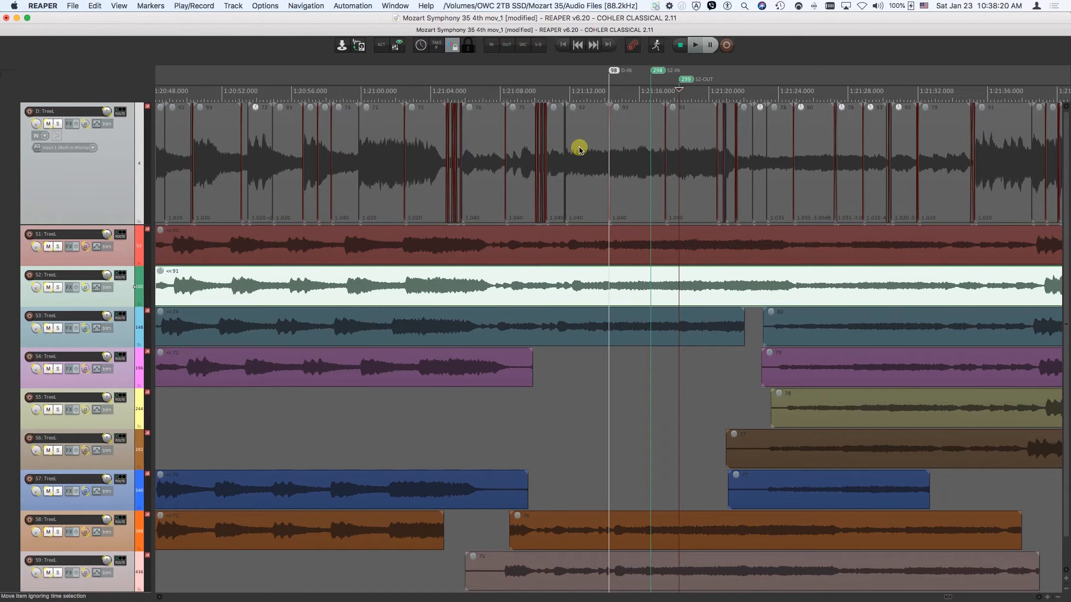
Mark the destination in and out points on the D track at about 1:21:12.5 and 1:21:13.7.
click(579, 149)
click(492, 45)
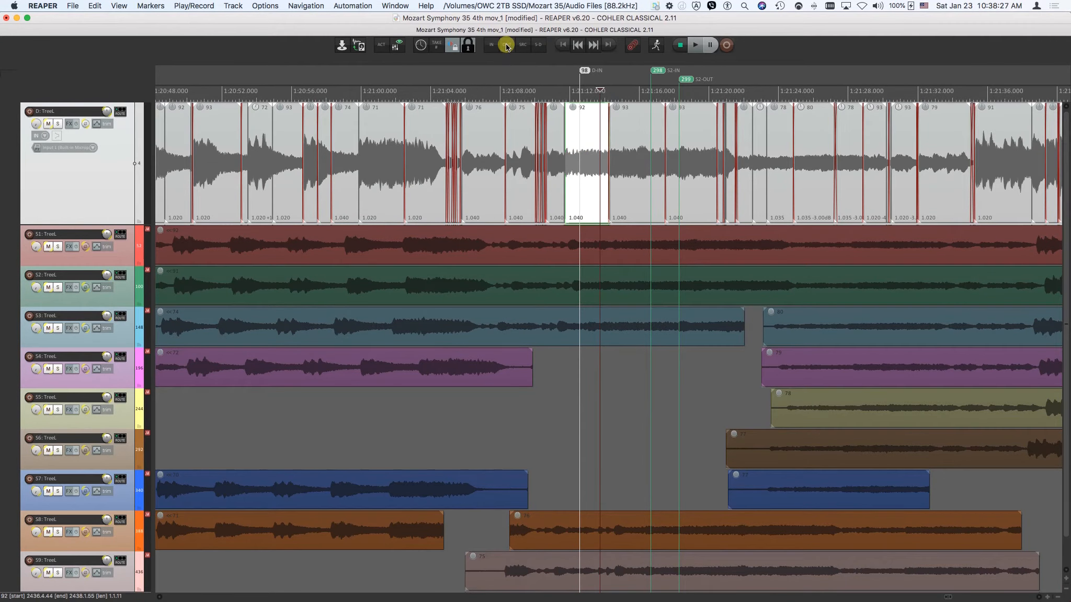
click(506, 45)
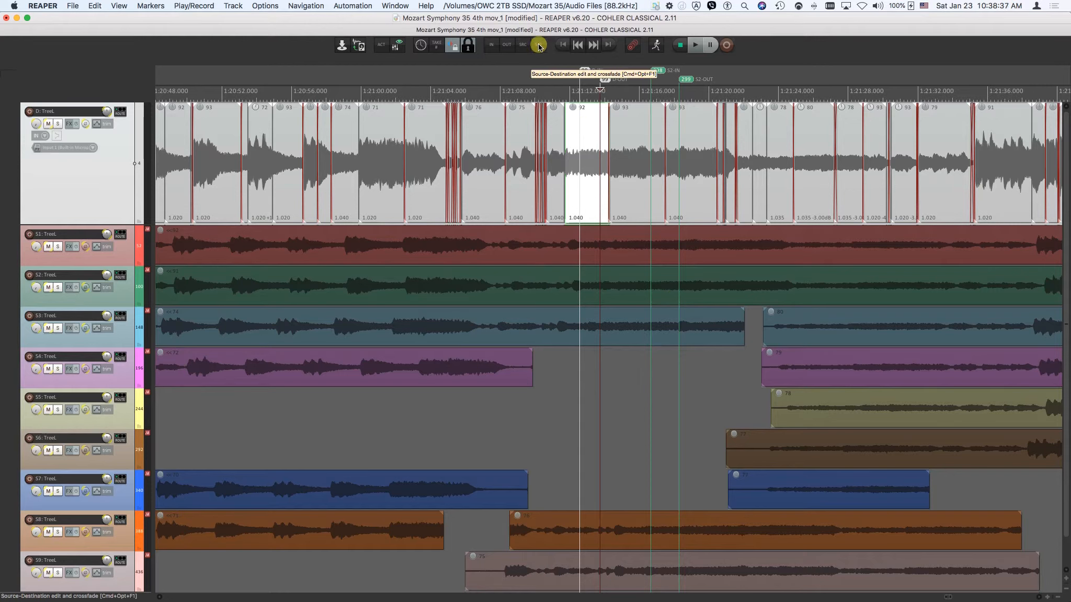
Run the source-destination crossfade edit with the marked take 91 passage, and undo it.
click(538, 45)
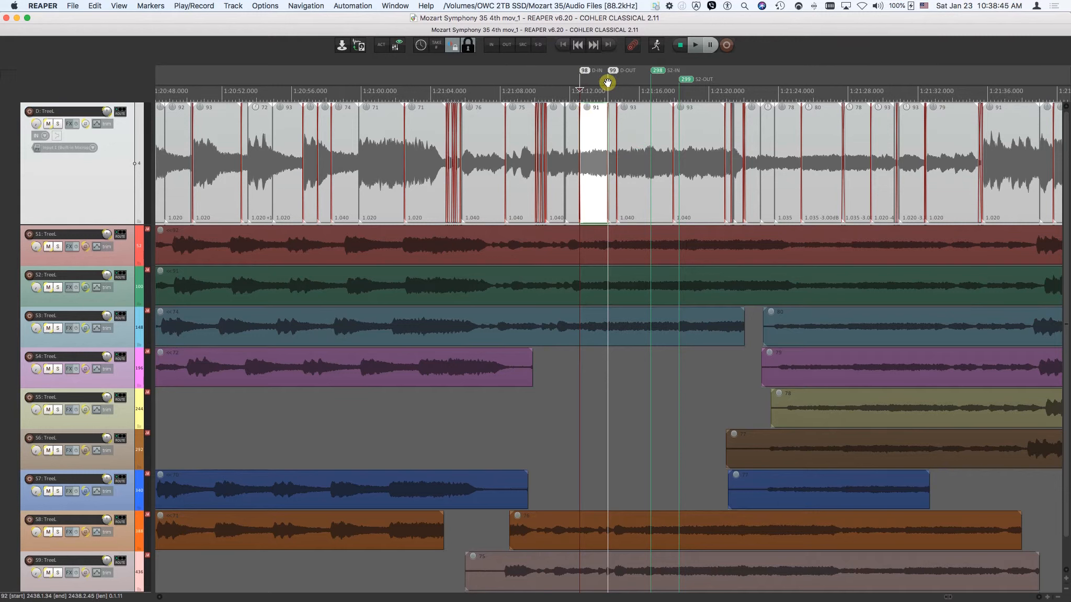
key(super+z)
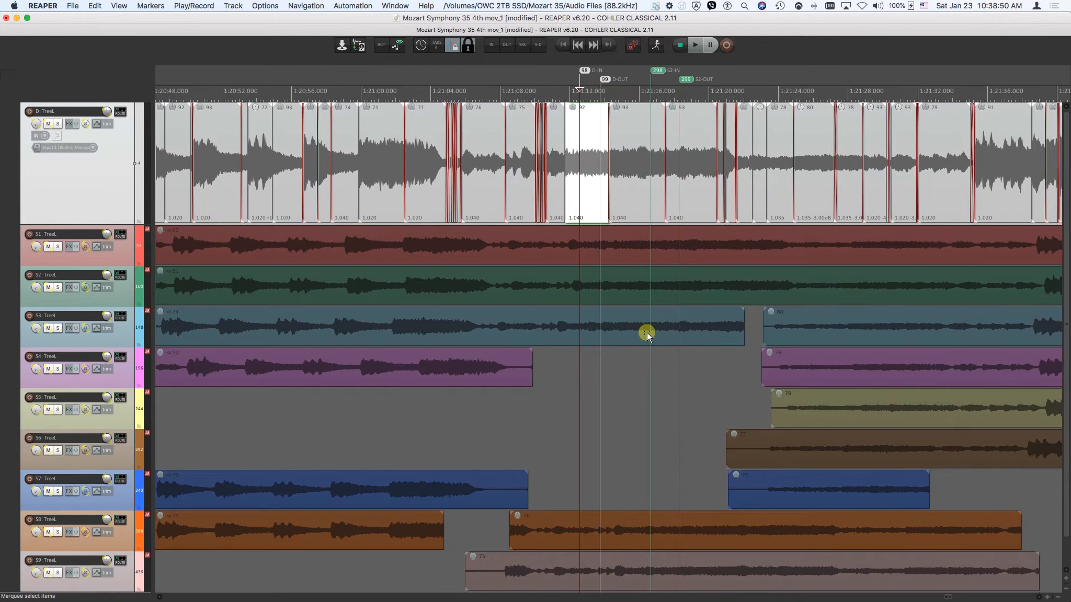
Mark source in and out points on take 79 of the S4 track at about 1:21:27 and 1:21:29.
click(833, 372)
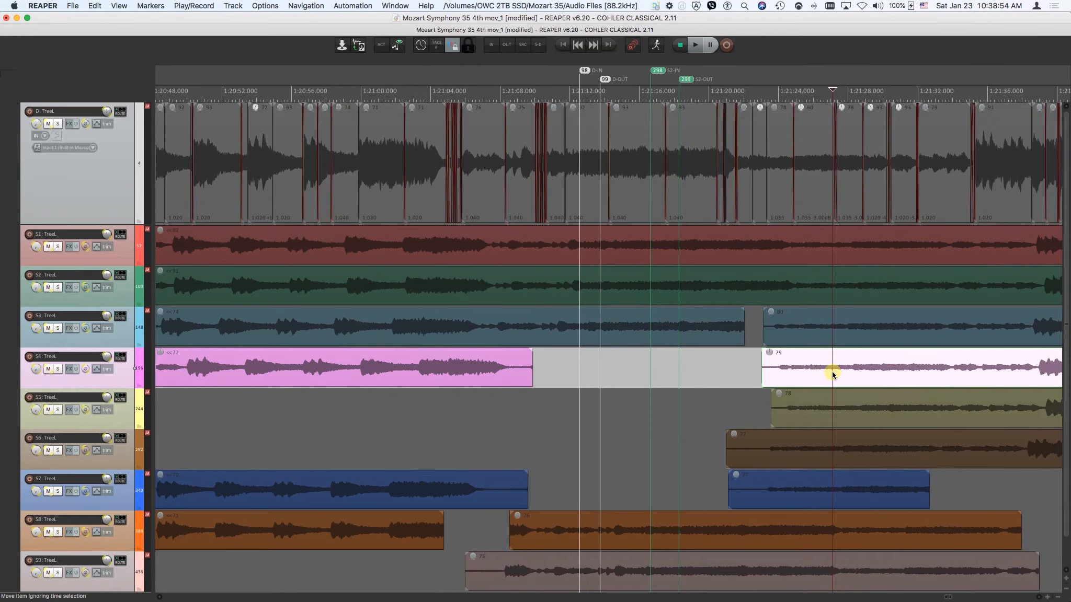
key(3)
click(865, 374)
key(4)
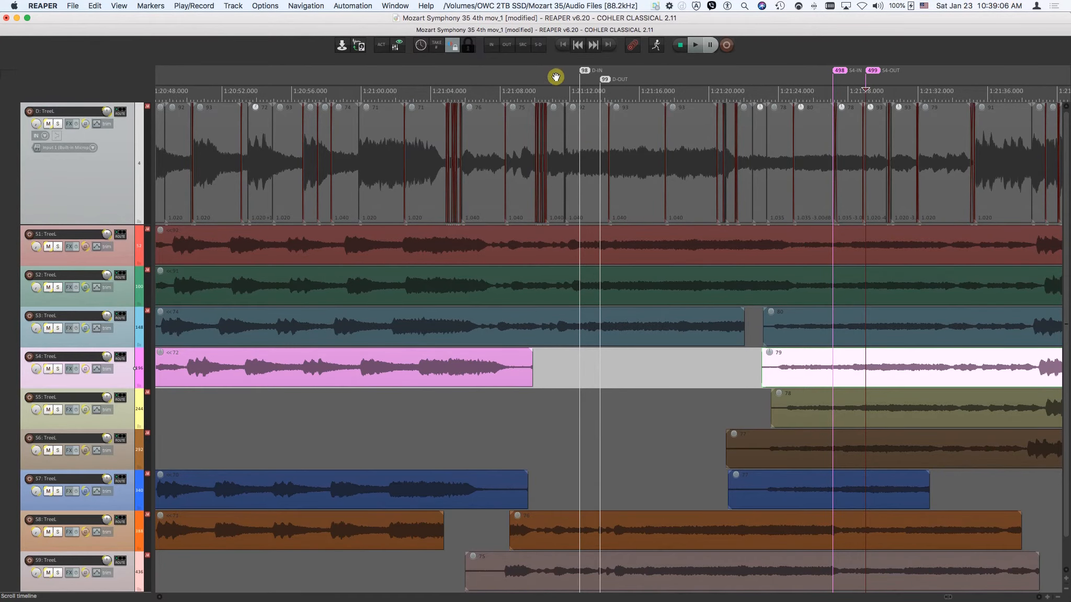
Insert the marked take 79 passage into the D track with a source-destination crossfade edit, and undo it.
click(538, 47)
key(super+s)
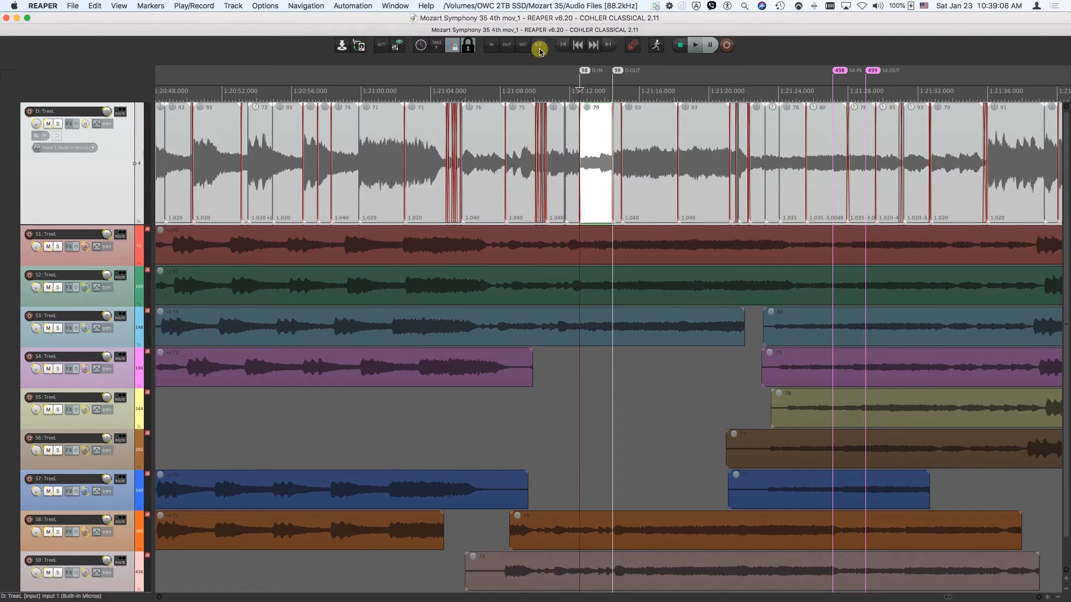
key(super+z)
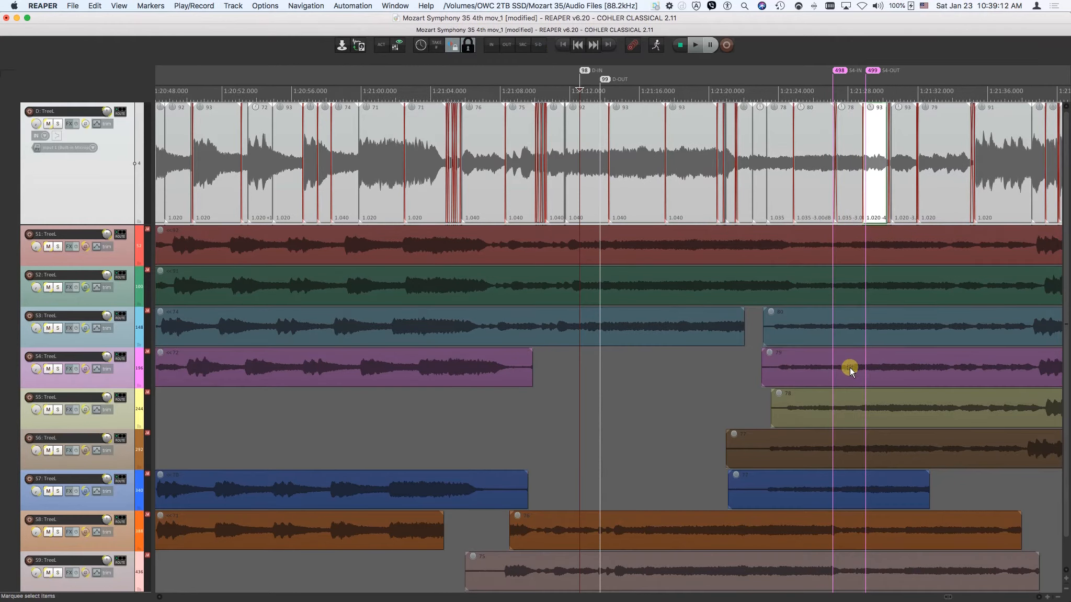
Choose the marked take 91 passage on the S2 track as the only source for the source-destination edit.
click(688, 323)
click(662, 280)
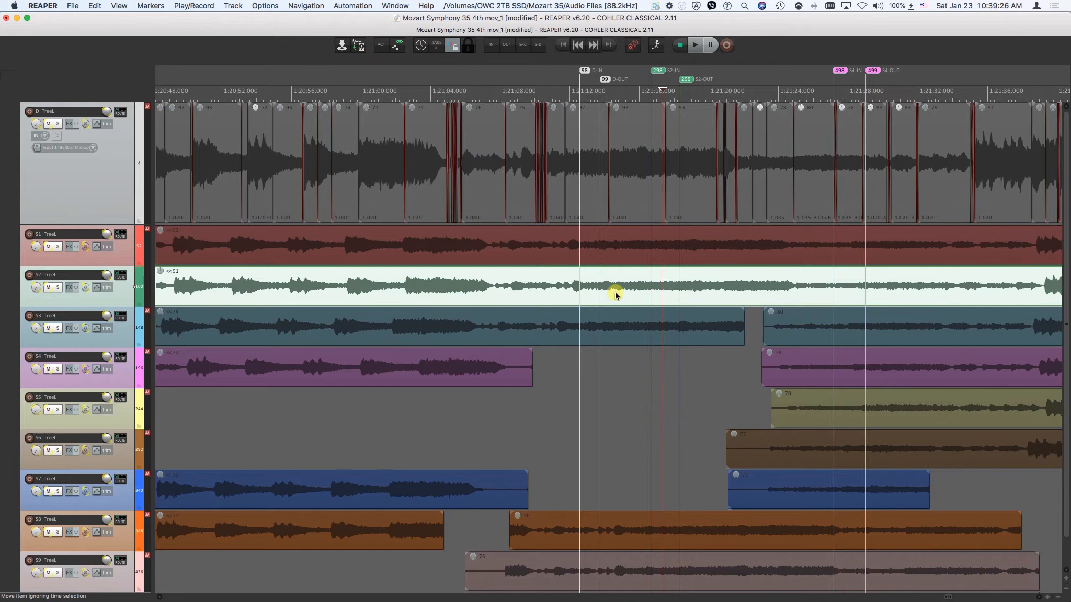
click(523, 44)
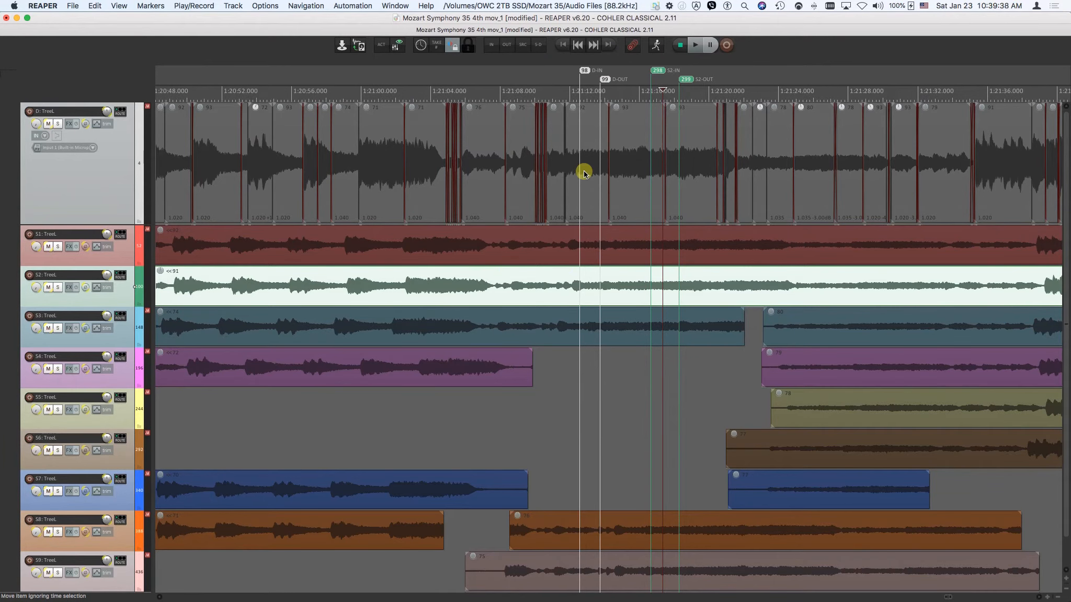
Repeat the source-destination crossfade edit with the chosen S2 source, and undo it.
click(541, 45)
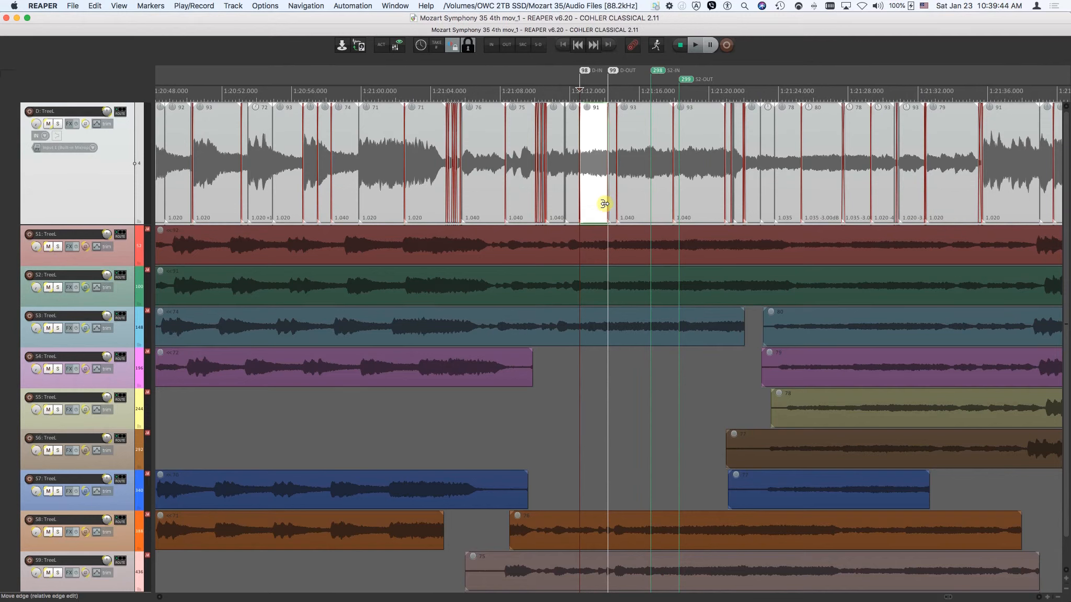
key(super+z)
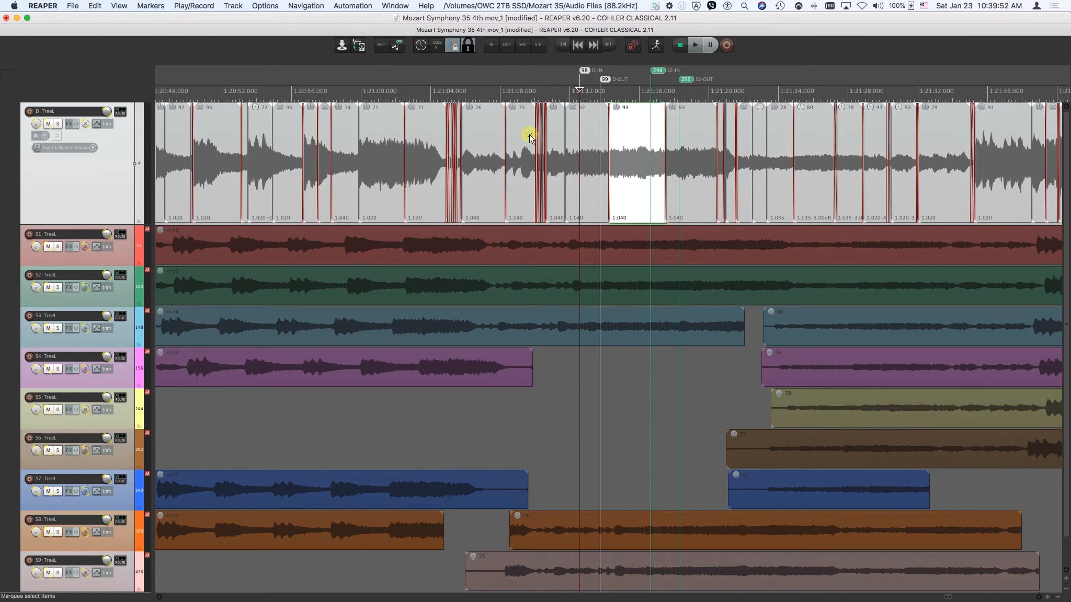
Jump between the start of the first item and the end of the last item on the D track, and likewise on S1.
click(561, 44)
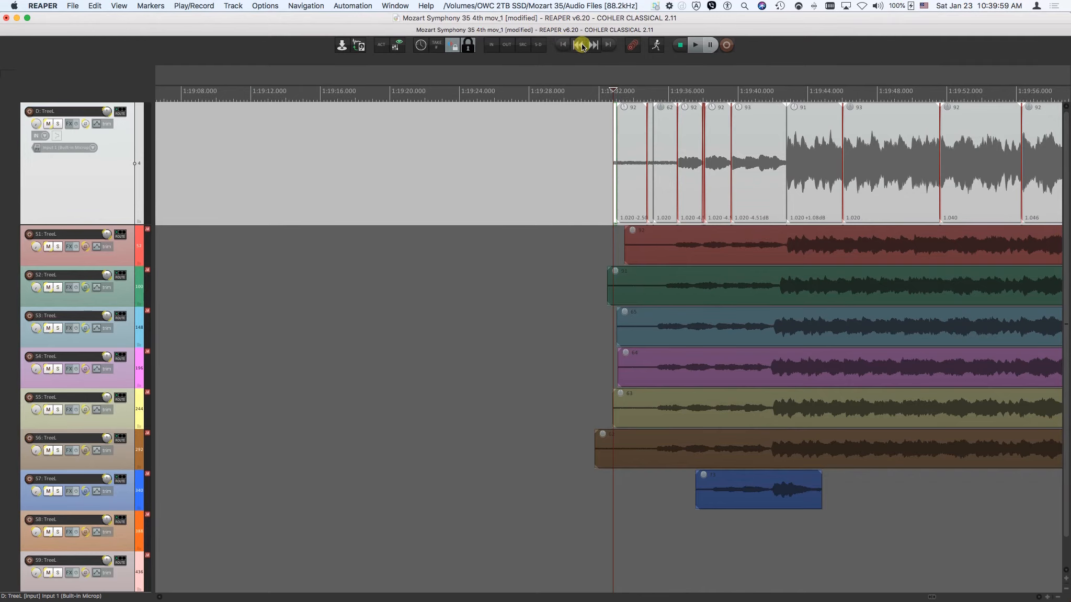
click(612, 45)
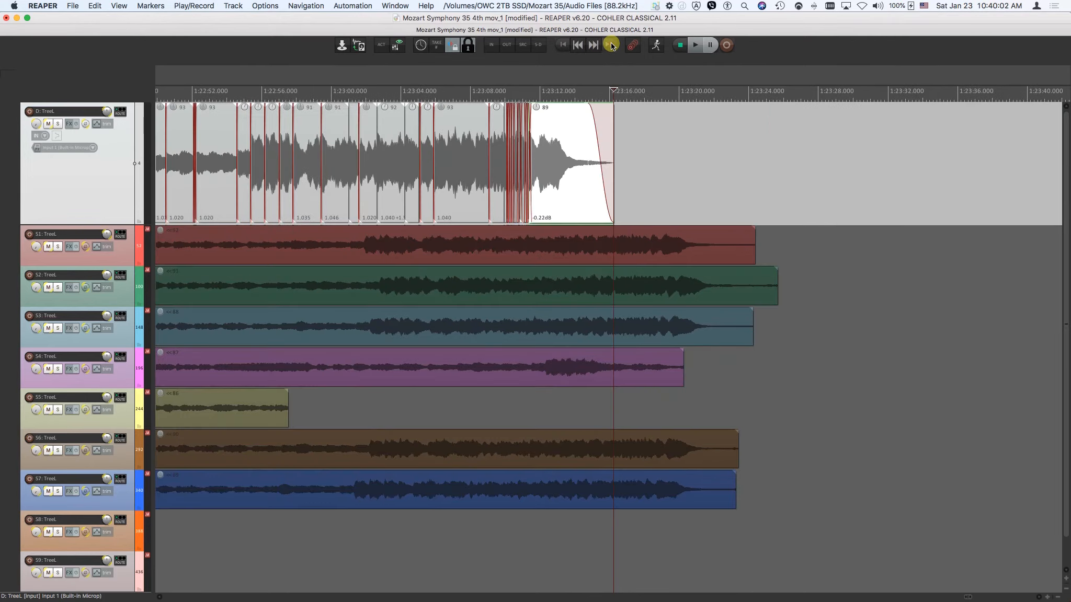
click(562, 46)
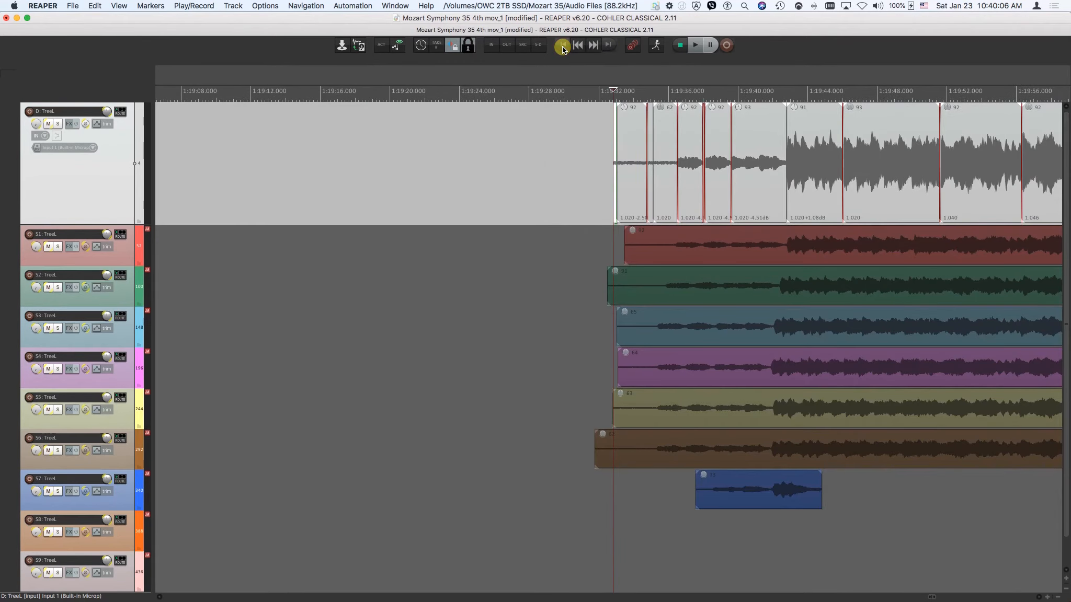
key(Down)
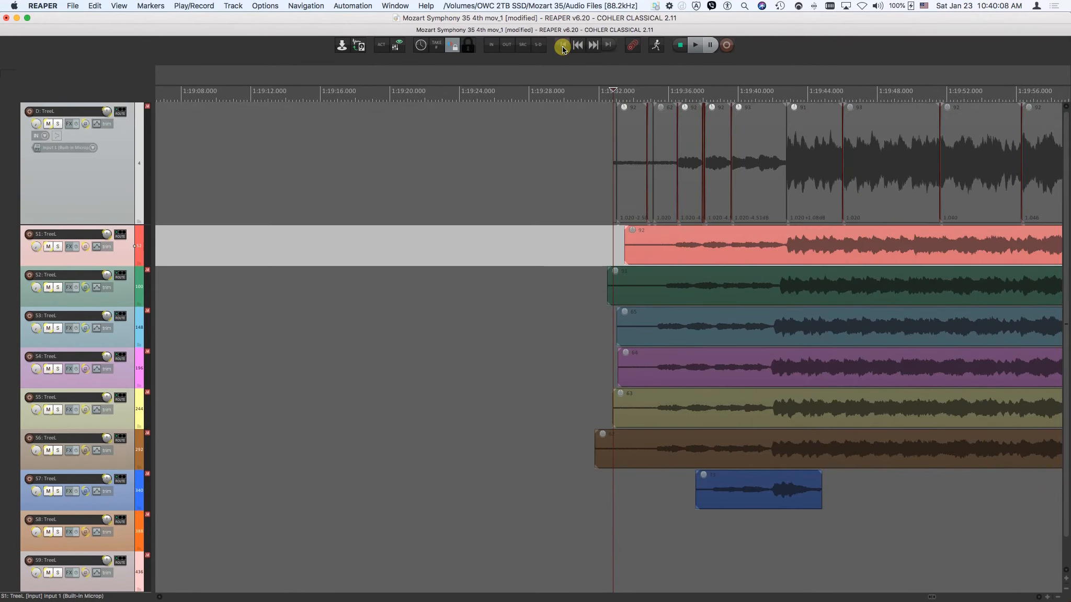
click(564, 47)
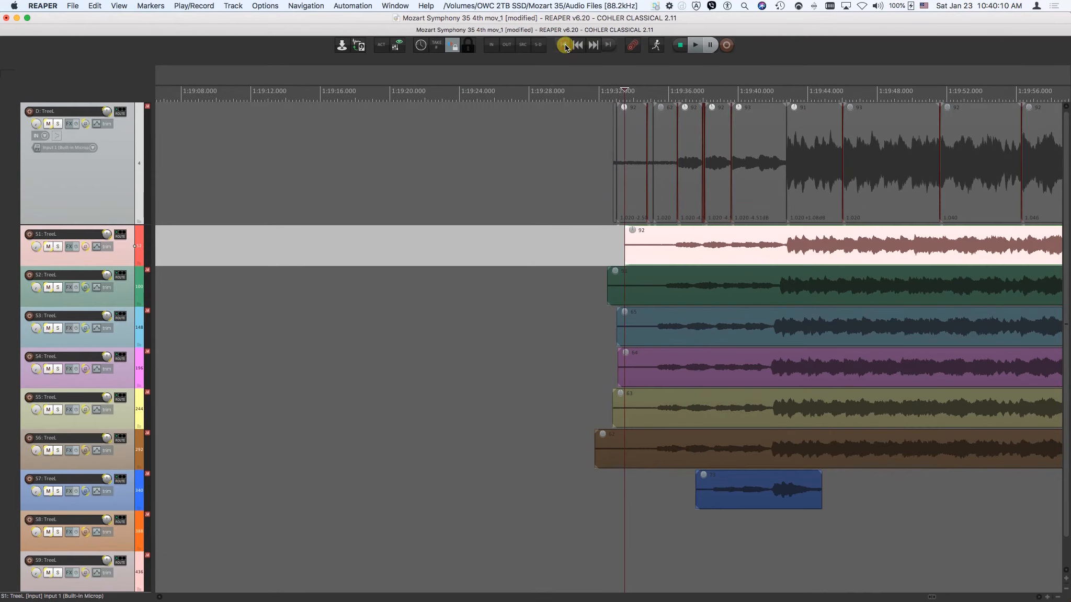
click(606, 46)
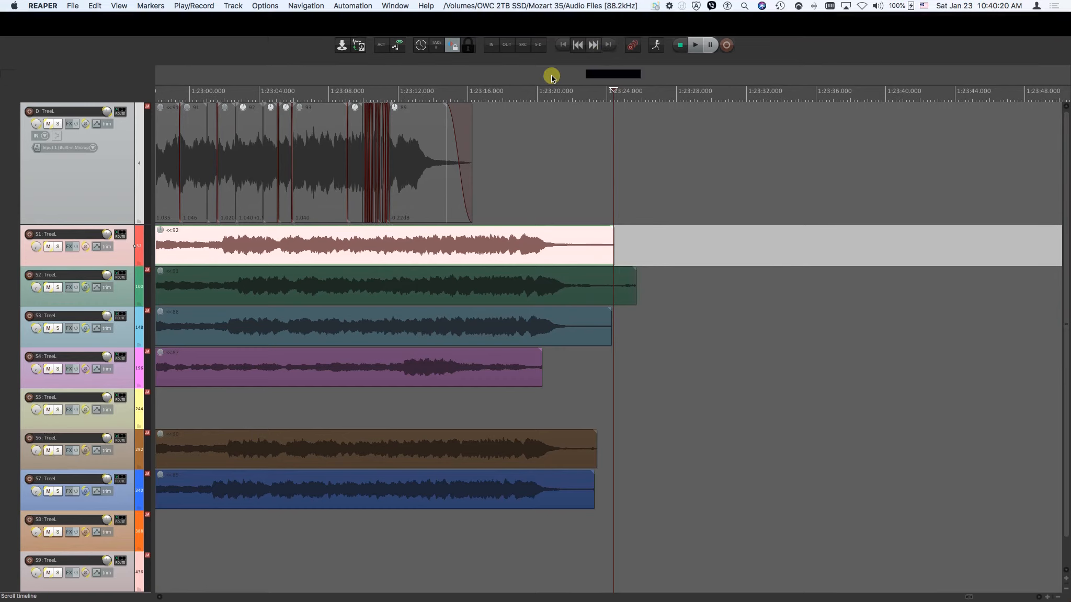
Place two project markers on the D track on either side of the crossfade at 1:23:01, at about 1:23:00.6 and 1:23:01.3.
click(191, 141)
scroll(191, 141, left, 10)
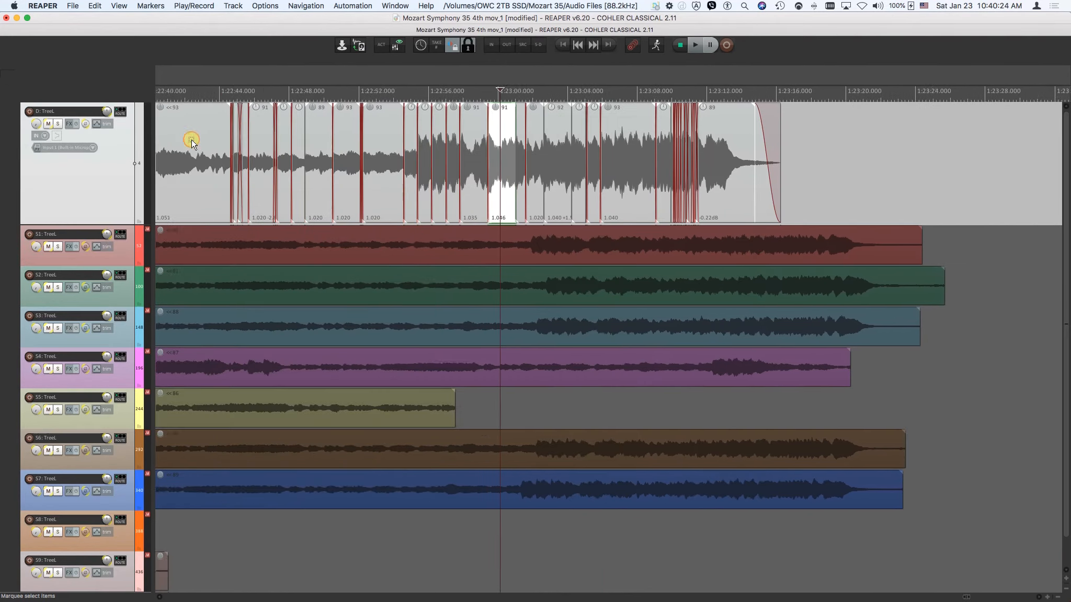
scroll(286, 147, up, 4)
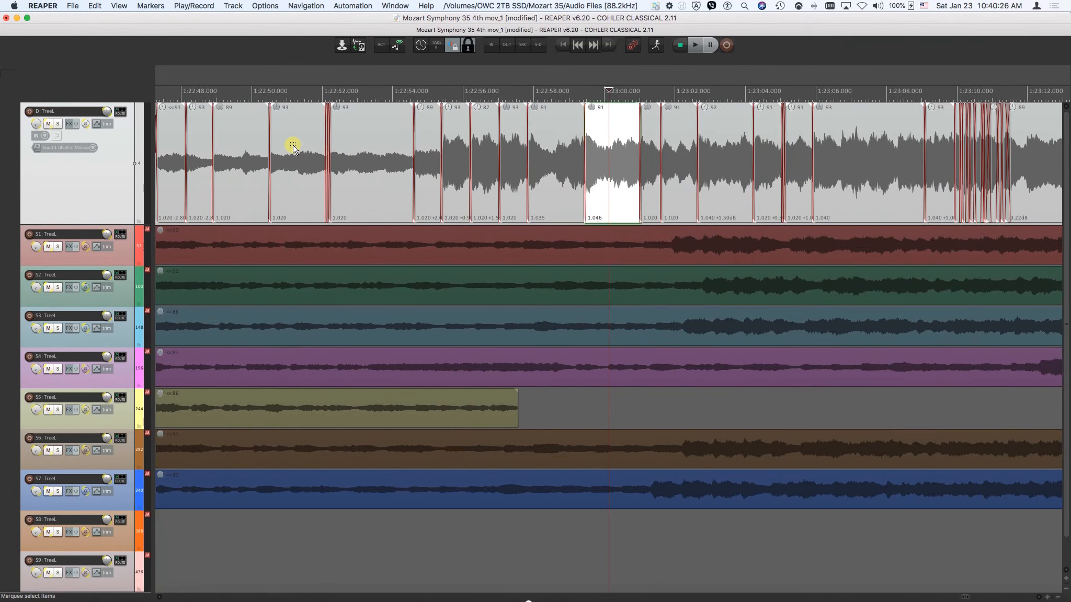
scroll(293, 146, up, 10)
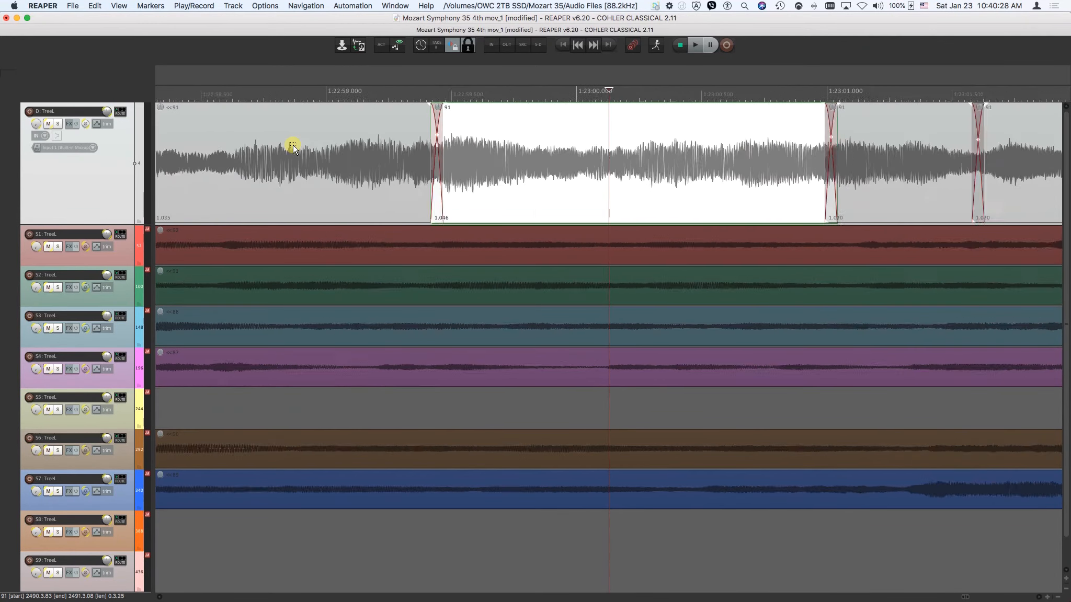
scroll(292, 144, right, 5)
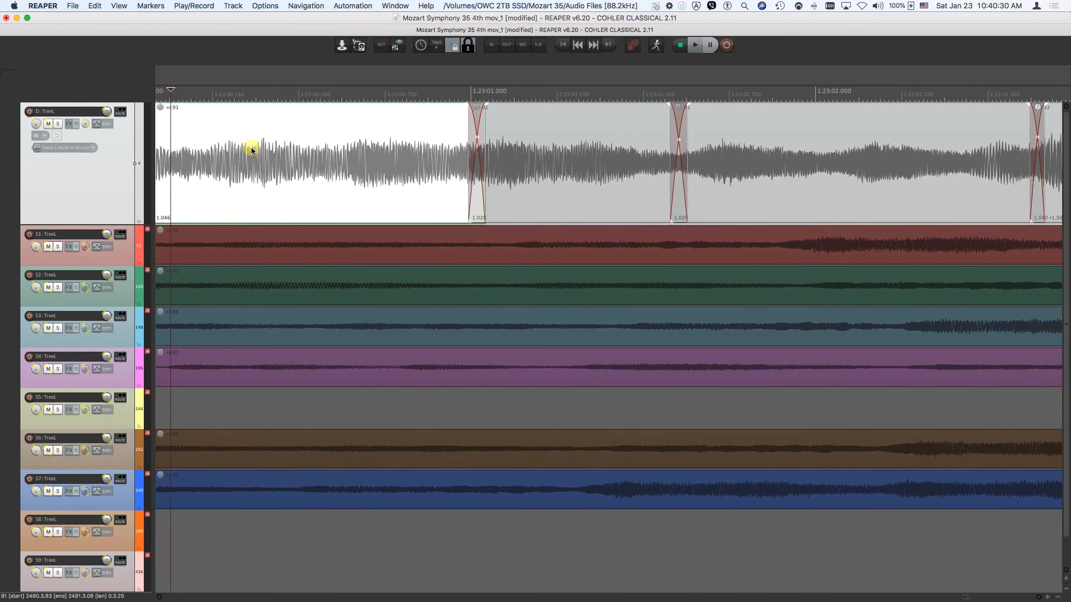
click(348, 159)
key(m)
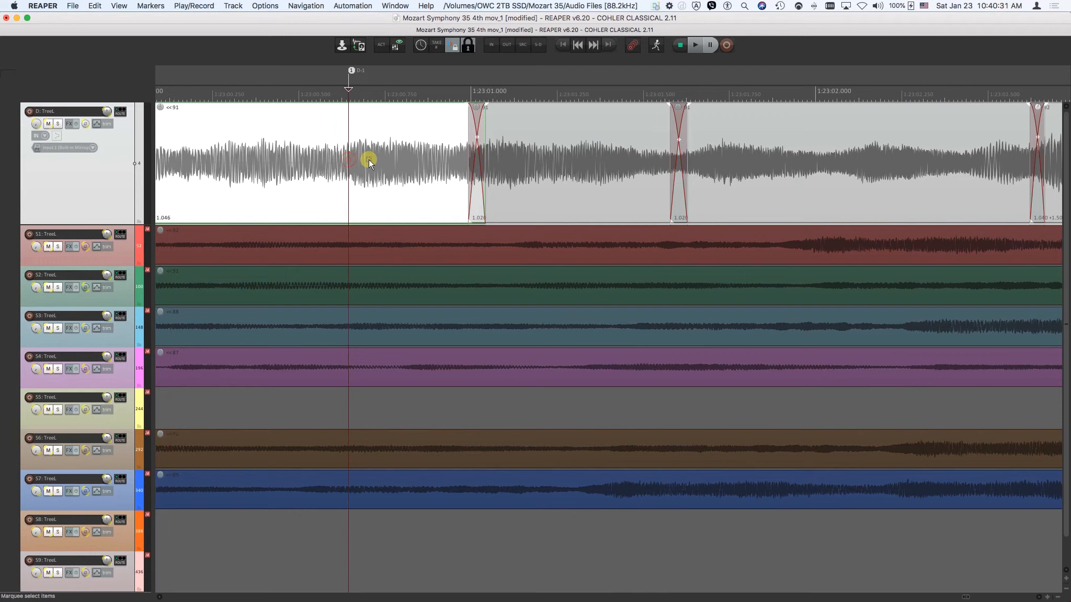
click(566, 169)
key(m)
Step the edit cursor forward from before marker D-1 through each marker and crossfade edge to the first crossfade after marker D-2.
click(265, 134)
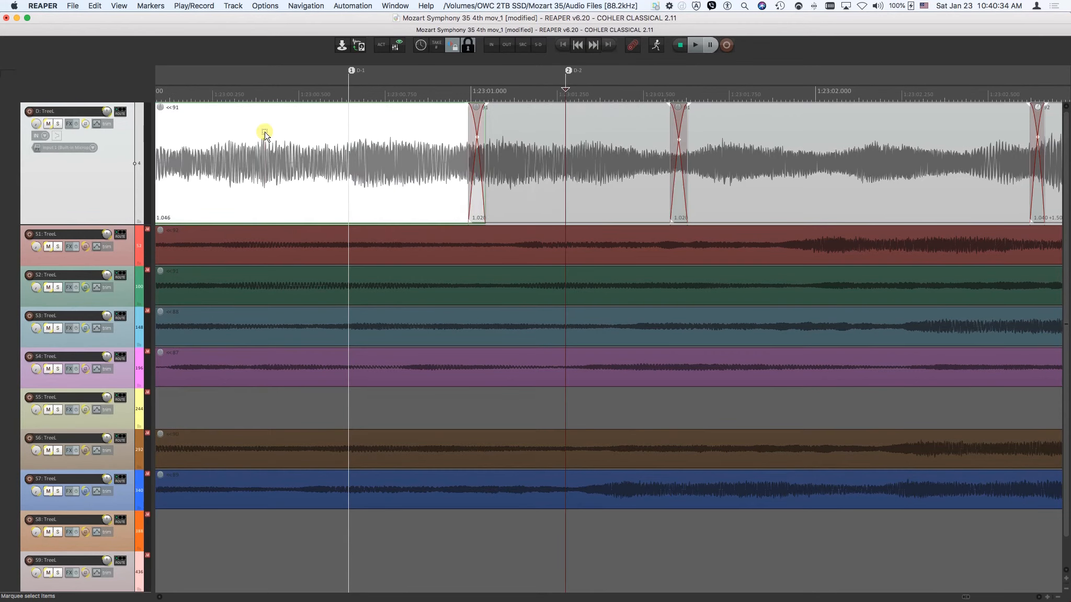
click(593, 46)
click(593, 46)
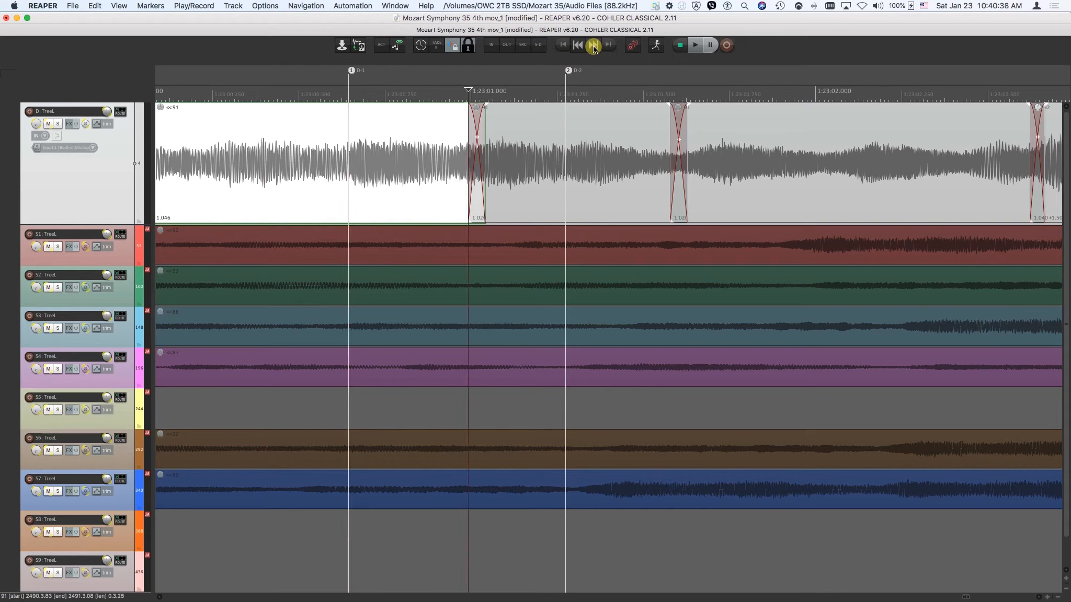
click(593, 46)
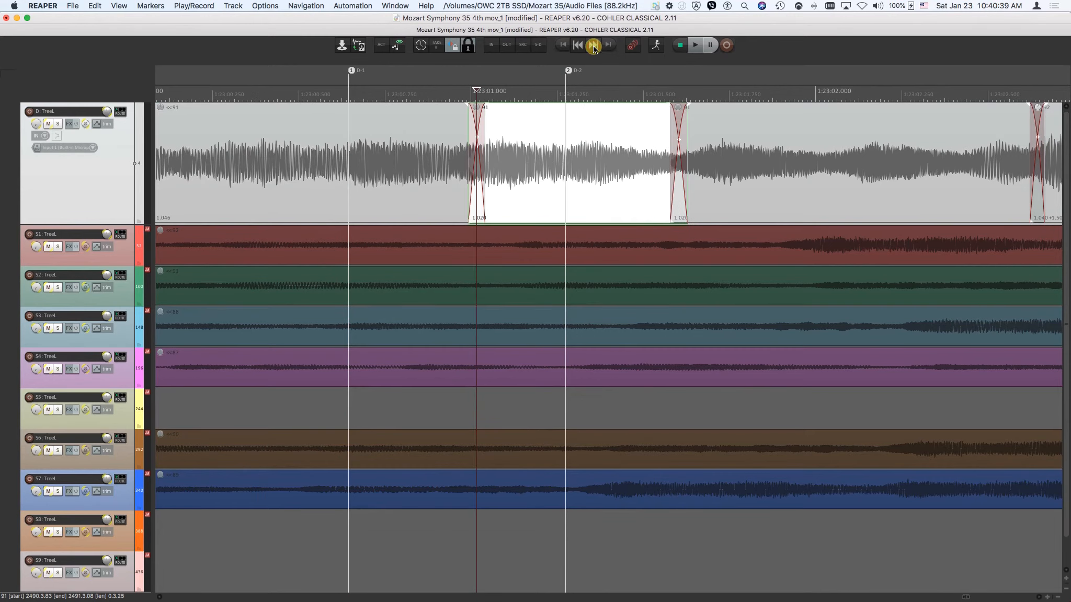
click(594, 46)
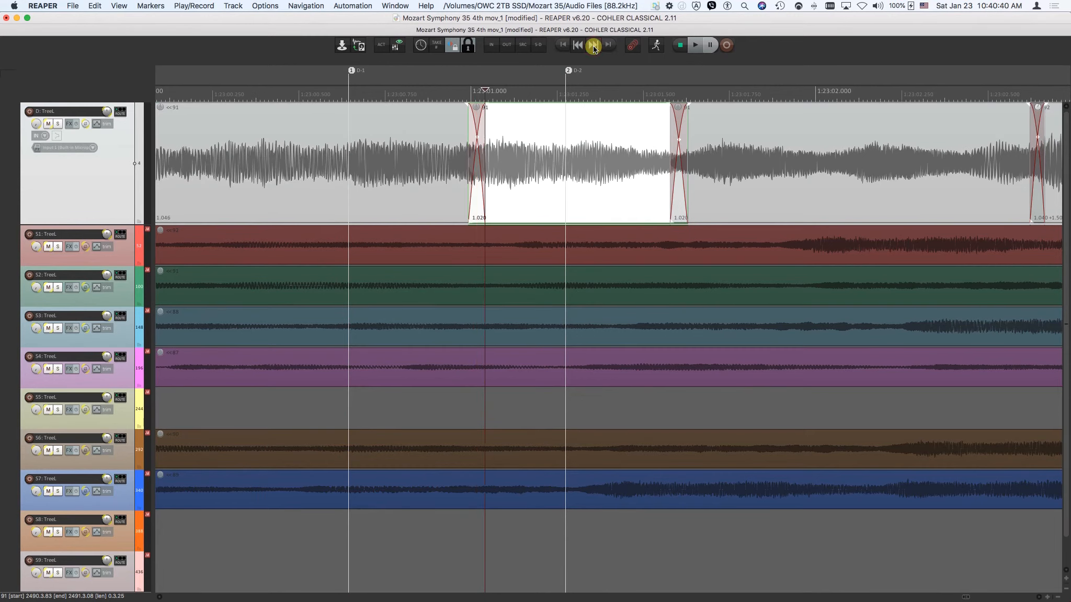
click(593, 46)
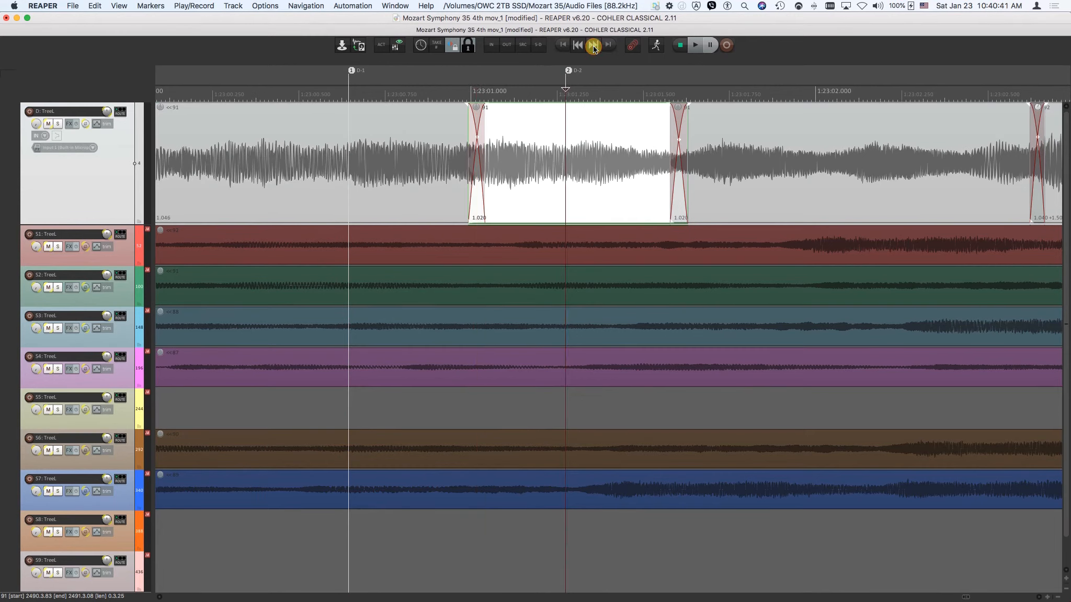
click(593, 46)
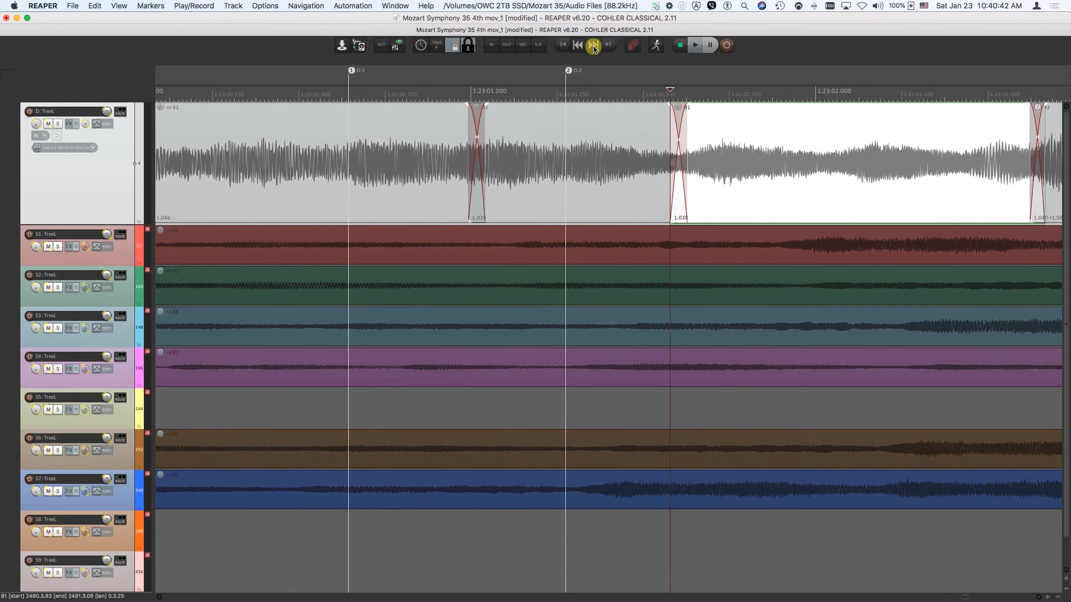
Step the edit cursor back through the previous markers and crossfade edges to marker D-1.
click(576, 45)
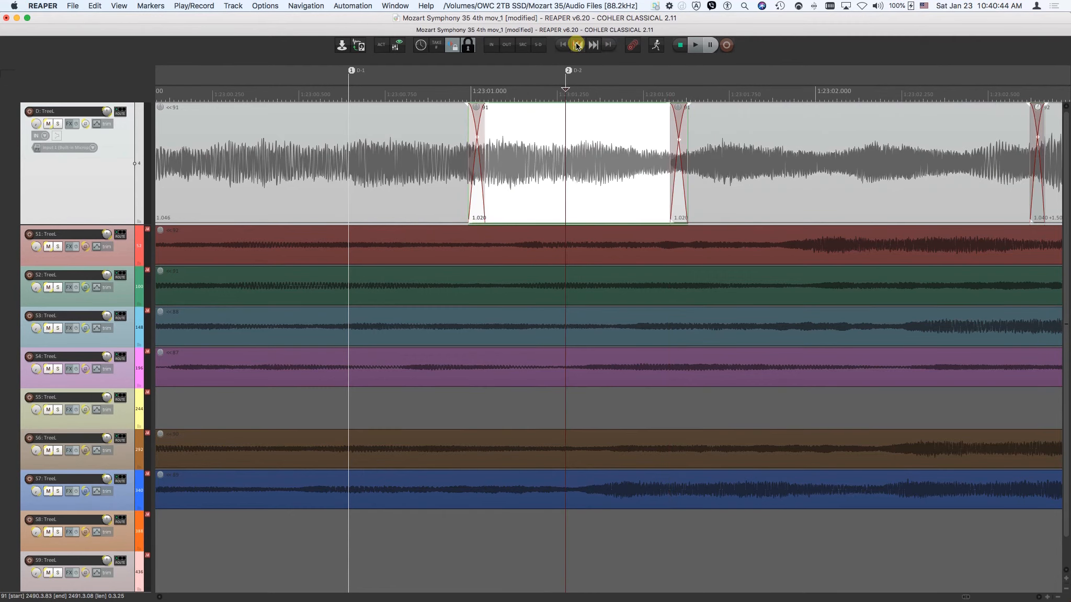
click(577, 46)
click(576, 46)
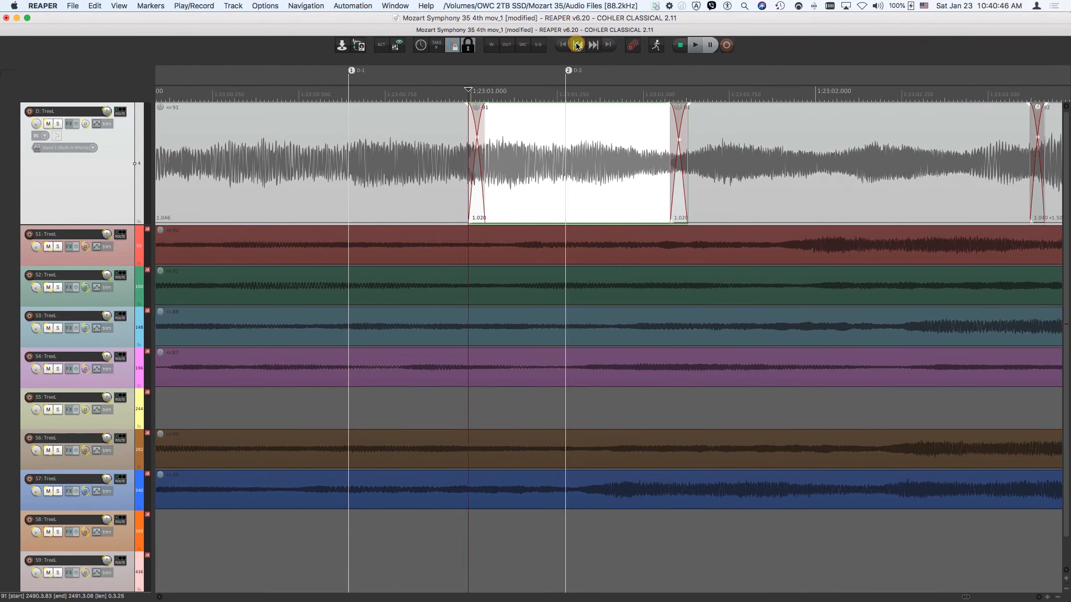
click(576, 45)
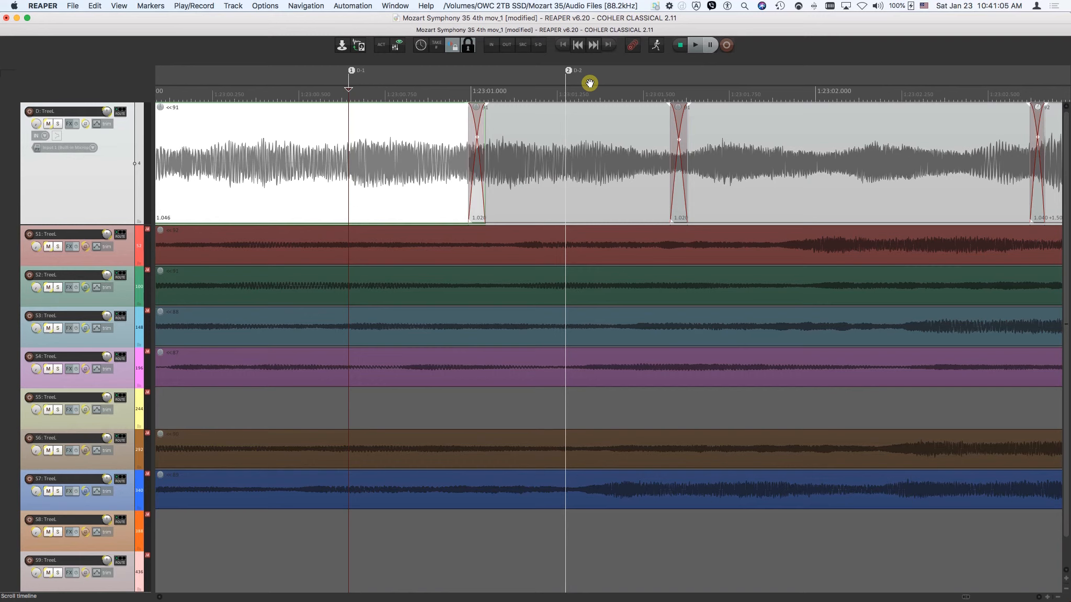
Move the edit cursor through the midpoints of the next three crossfades, and return it to just before marker D-1.
key(Tab)
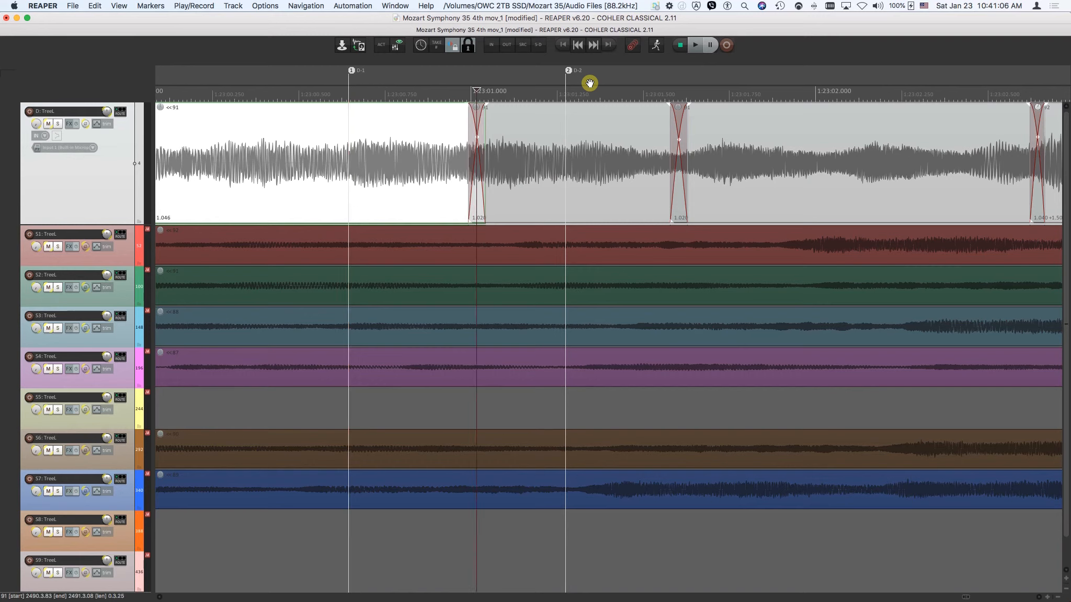
key(Tab)
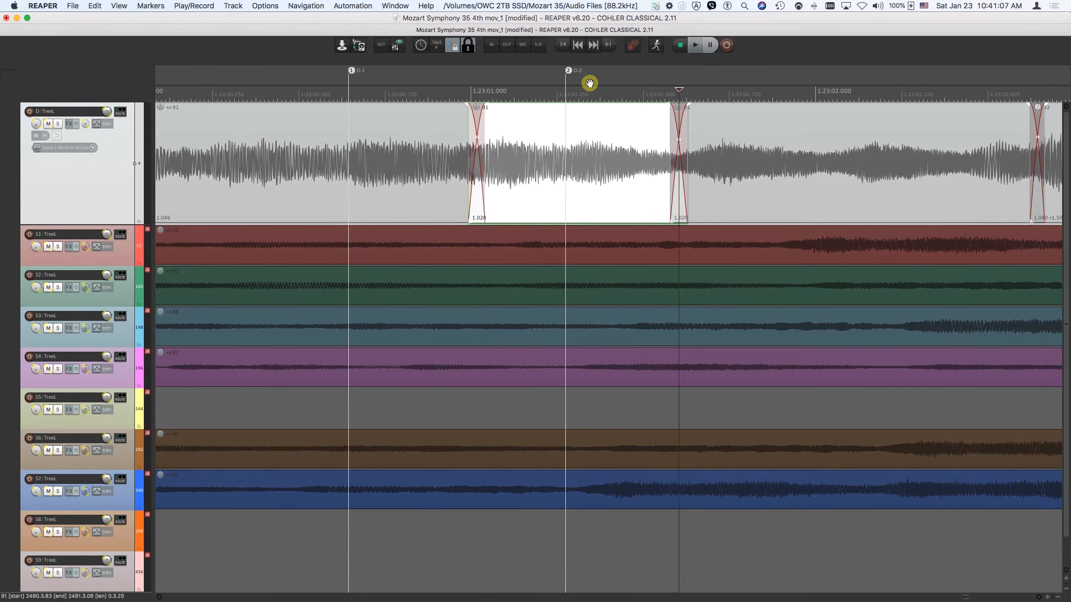
key(Tab)
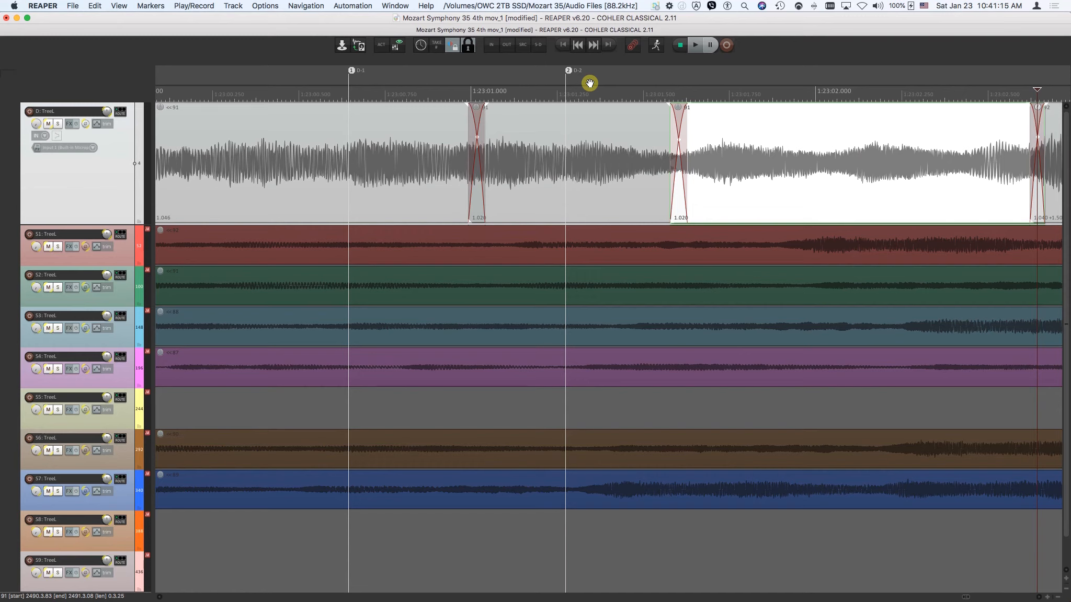
click(297, 131)
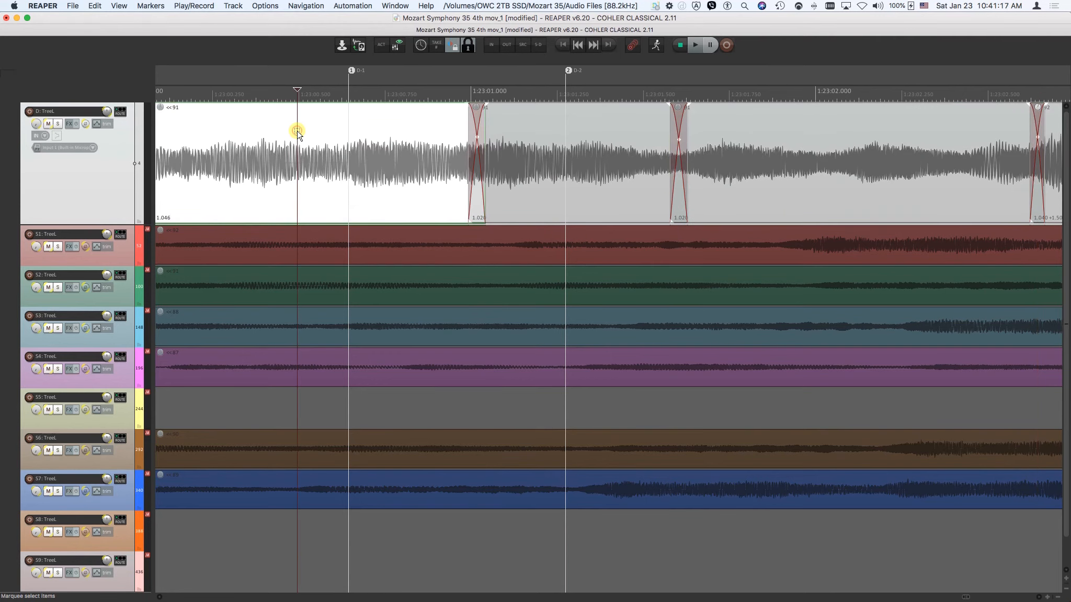
Move the edit cursor forward through project markers D-1 and D-2.
key(shift+Right)
key(shift+Right)
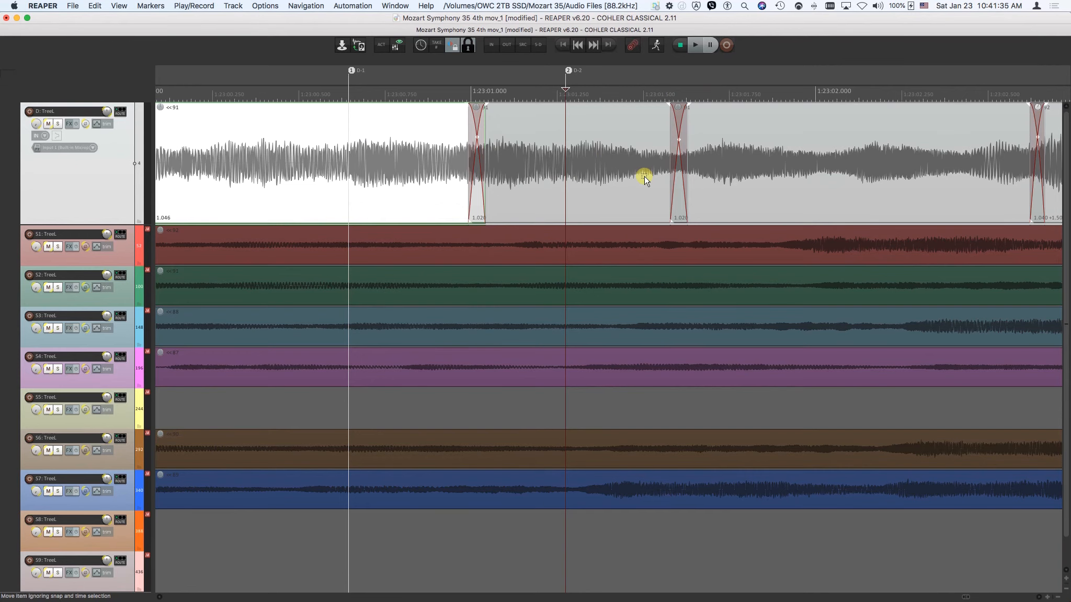
Place the edit cursor on the S1 track past its last item, enable group record arm and show the take number window.
key(shift+z)
scroll(783, 235, right, 10)
scroll(783, 234, right, 2)
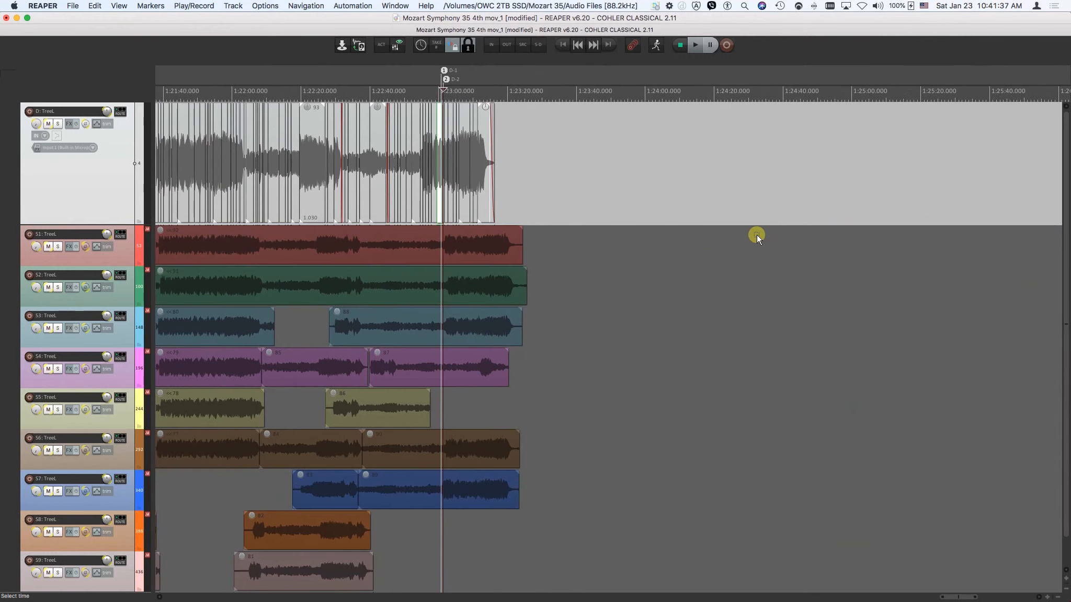
click(564, 243)
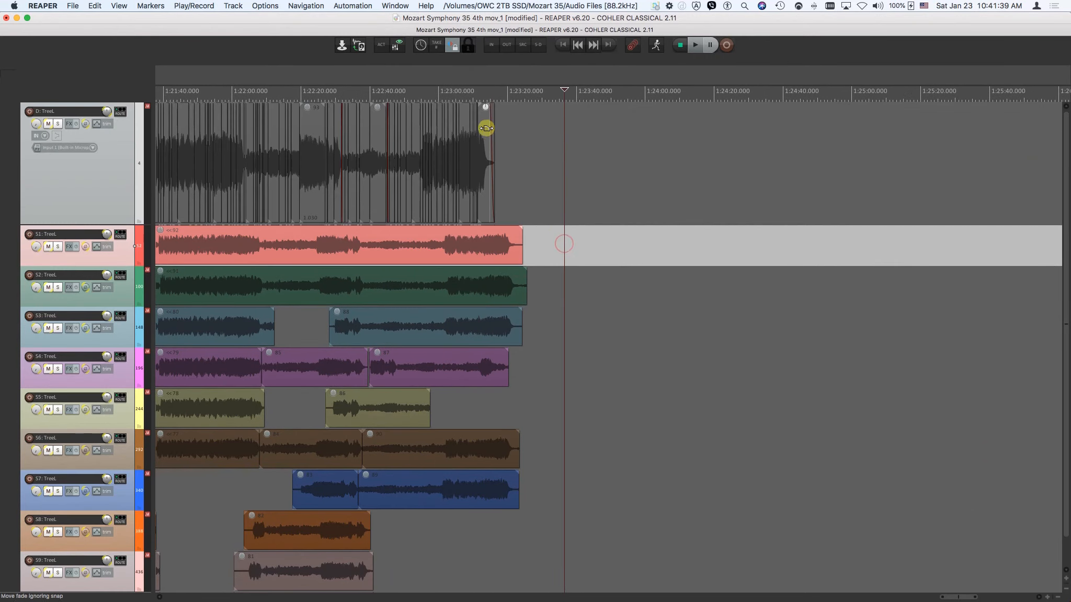
click(634, 46)
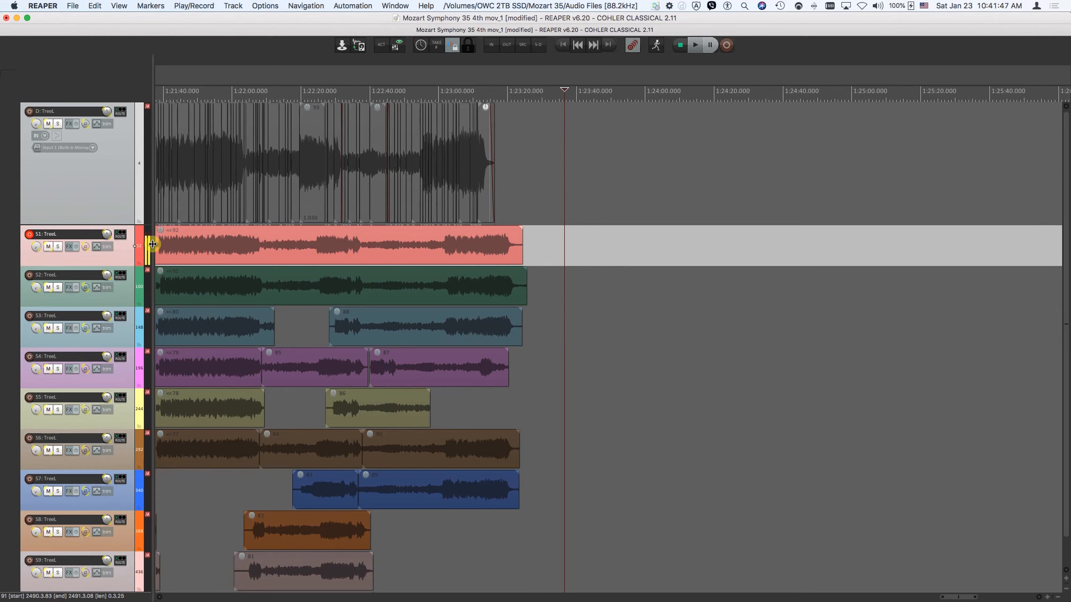
click(437, 47)
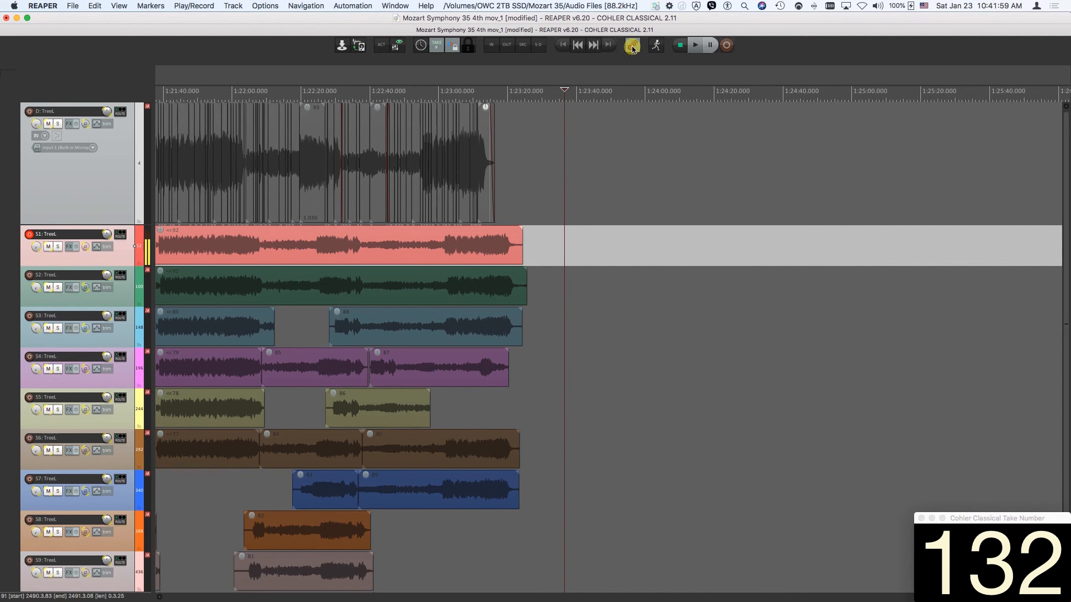
Switch the armed group to S2, S3 and back to S1, and turn off group record arm.
click(573, 281)
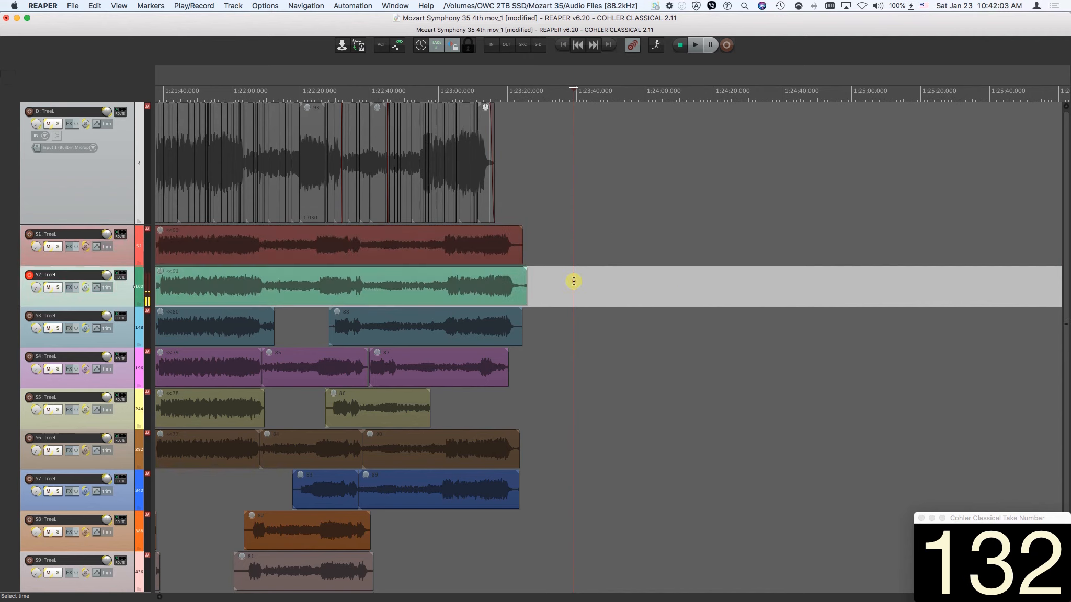
click(574, 326)
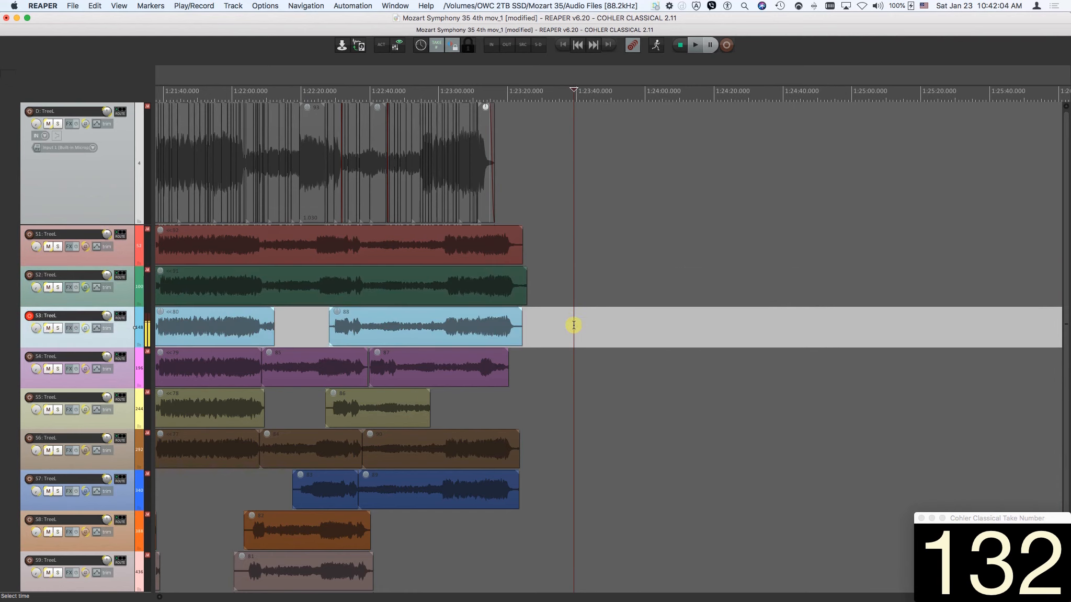
click(572, 242)
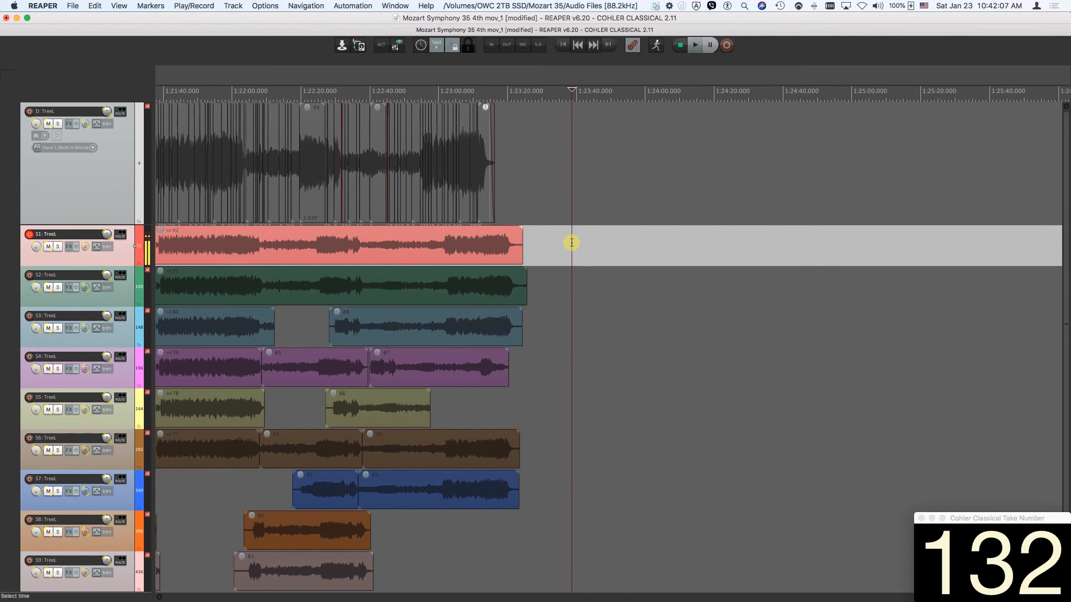
click(630, 46)
Turn on playback scroll and start playback of the D track from about 1:21:26.
click(658, 50)
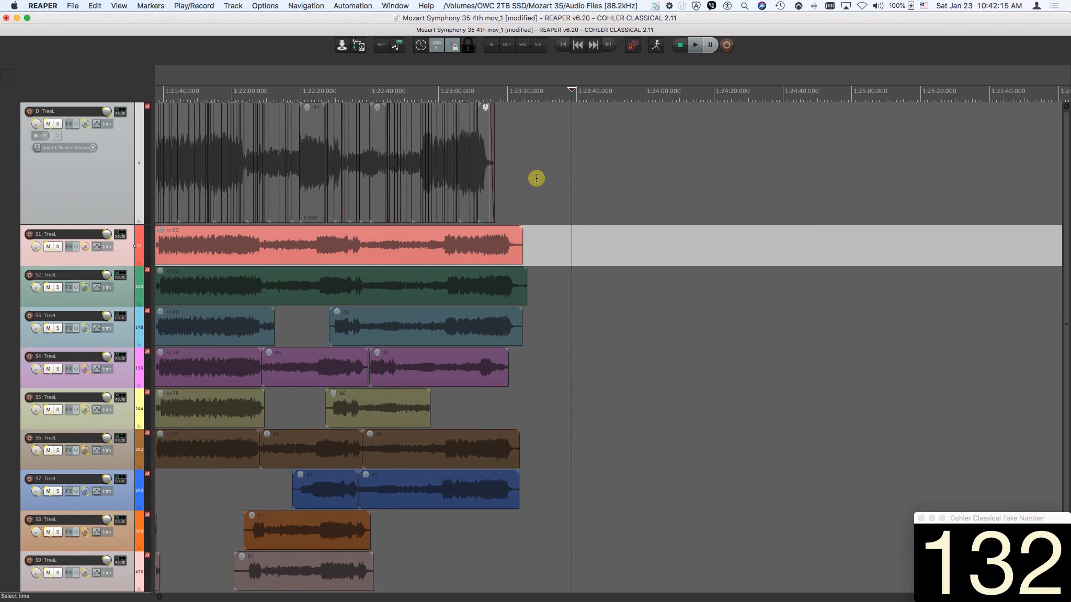
scroll(357, 166, left, 10)
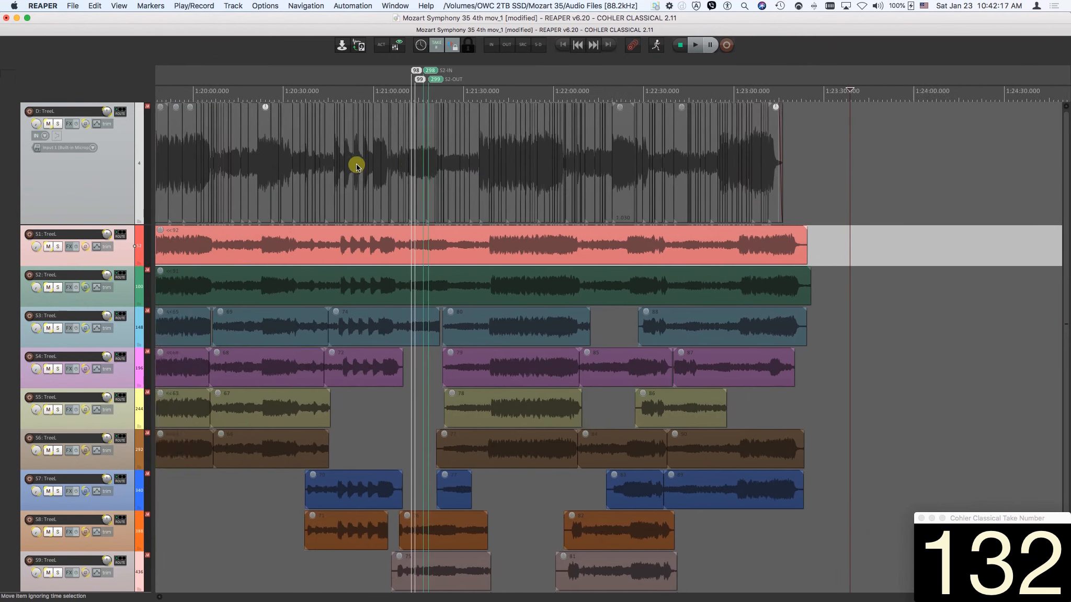
scroll(357, 167, left, 5)
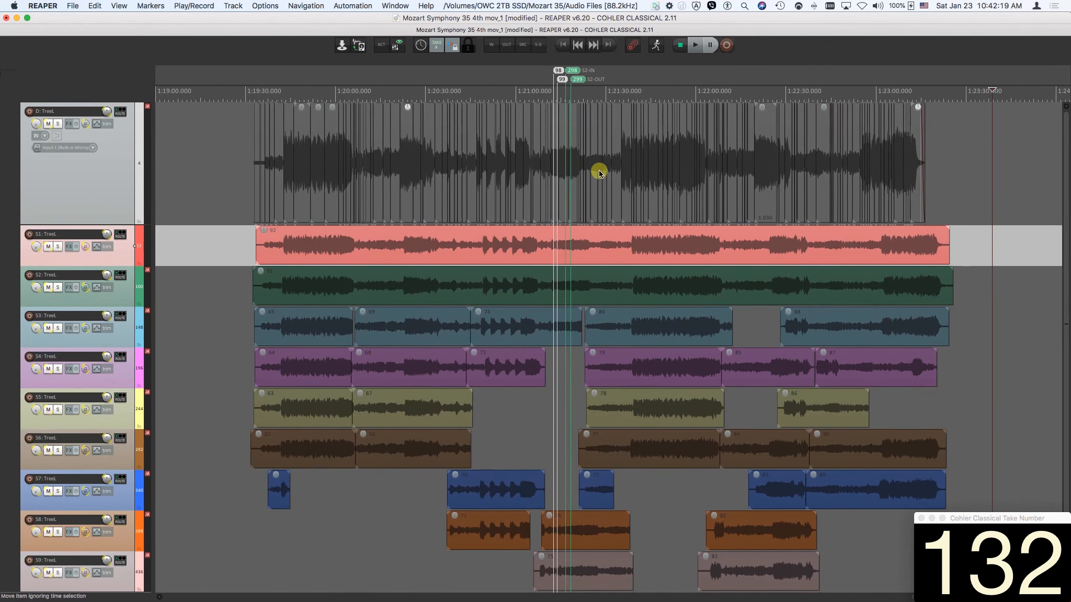
click(656, 47)
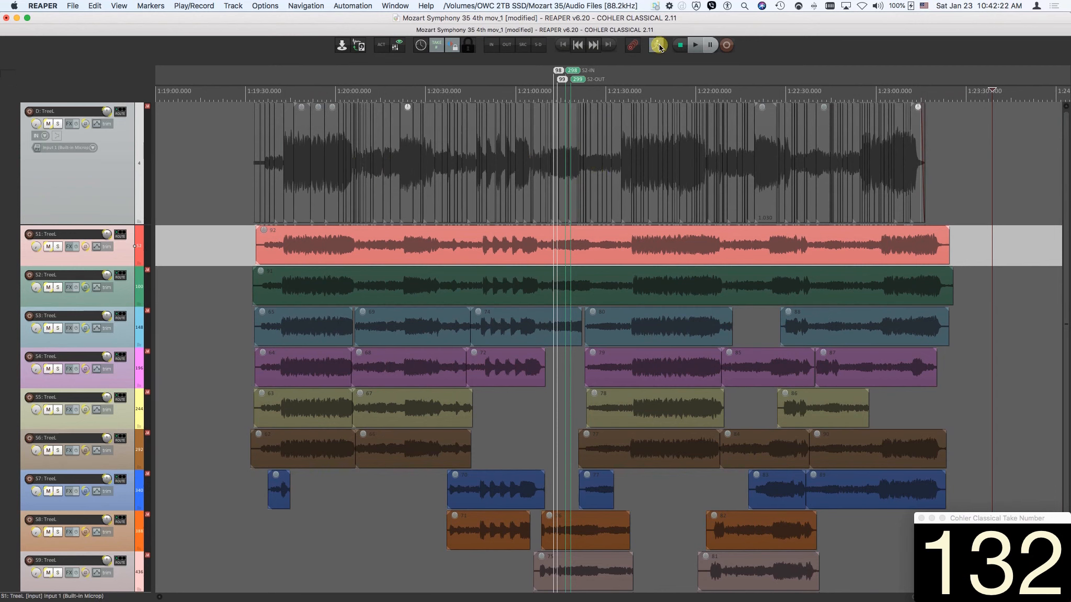
click(595, 150)
key(space)
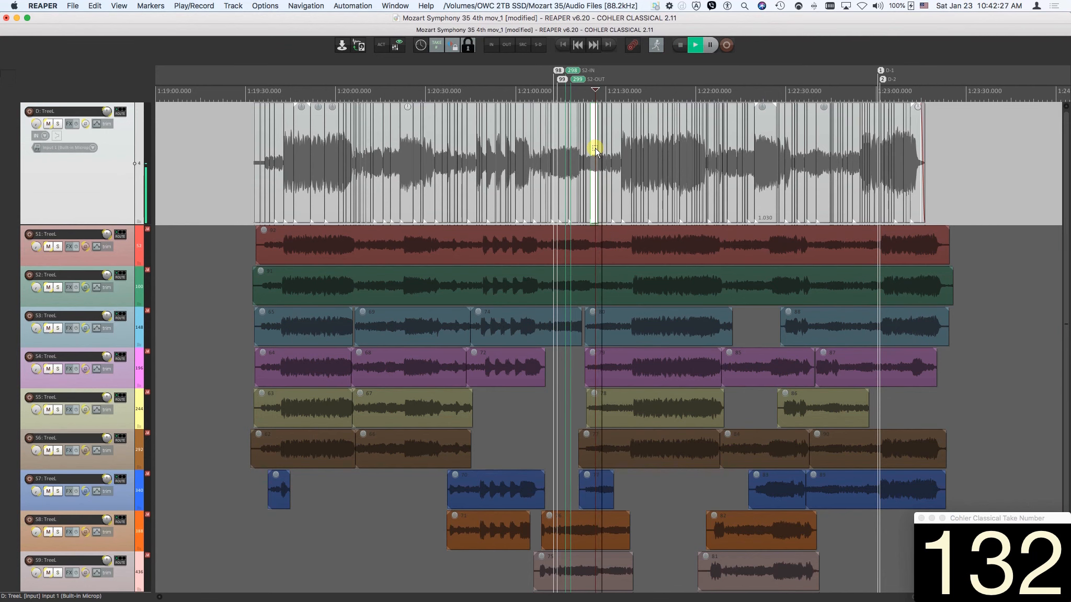
Toggle playback scroll while the D track plays zoomed in, and stop playback.
scroll(594, 150, up, 10)
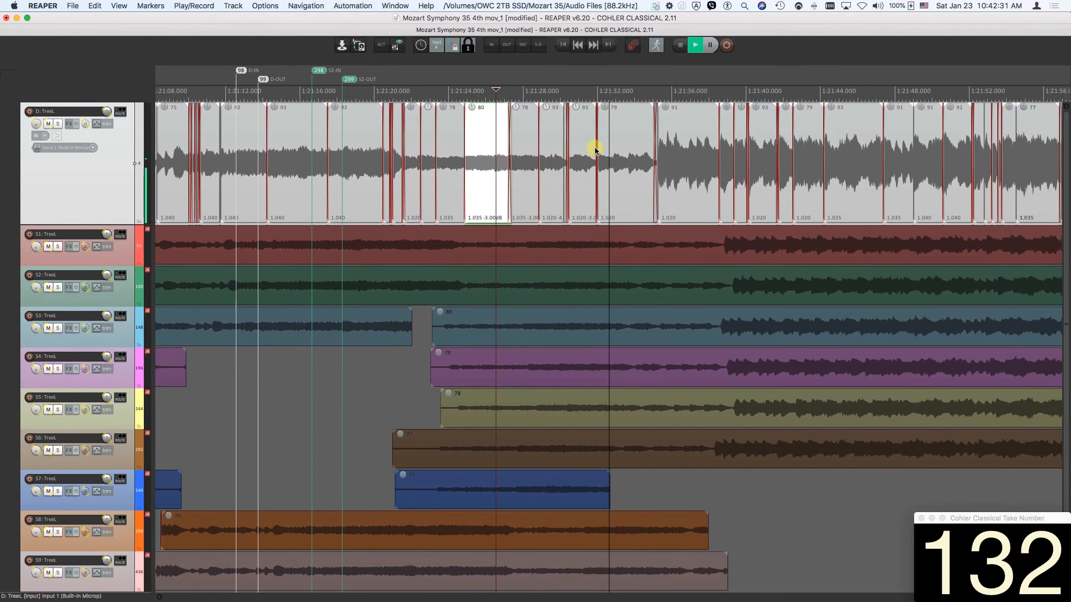
click(655, 47)
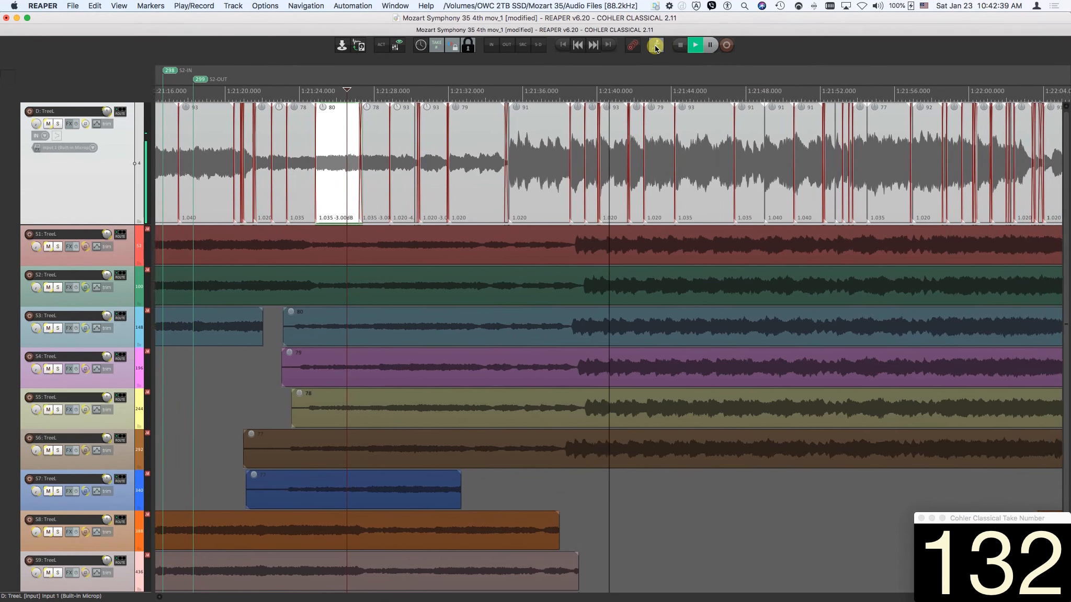
key(space)
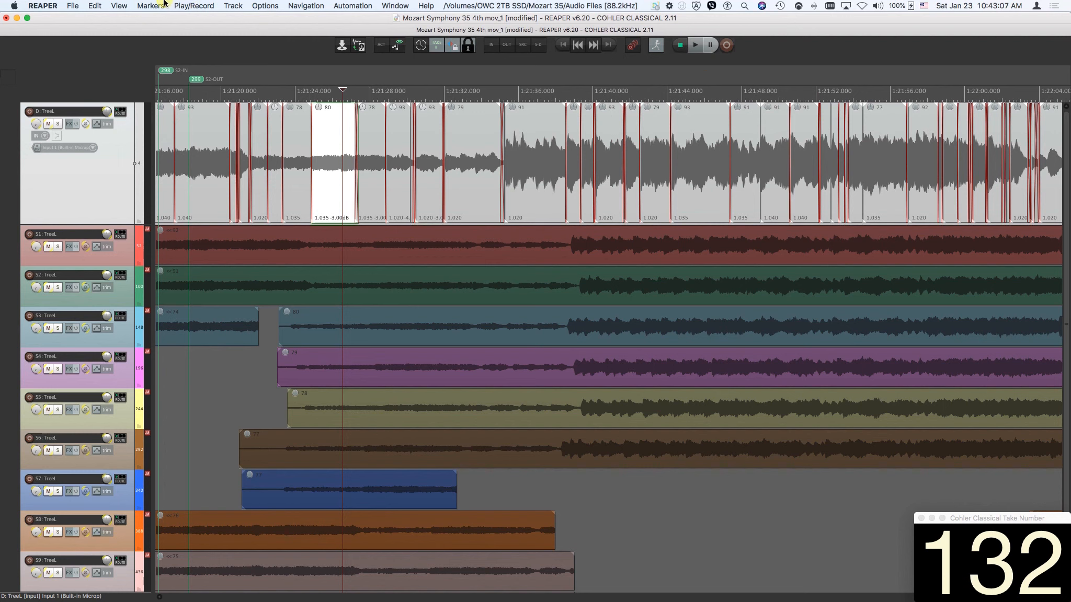
click(201, 6)
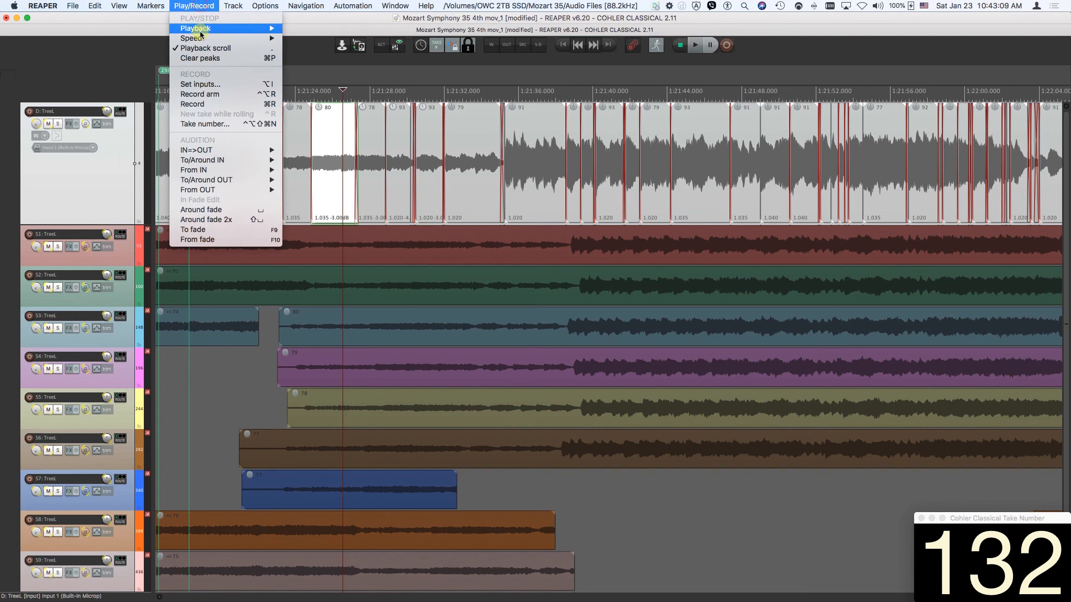
mouse_move(200, 31)
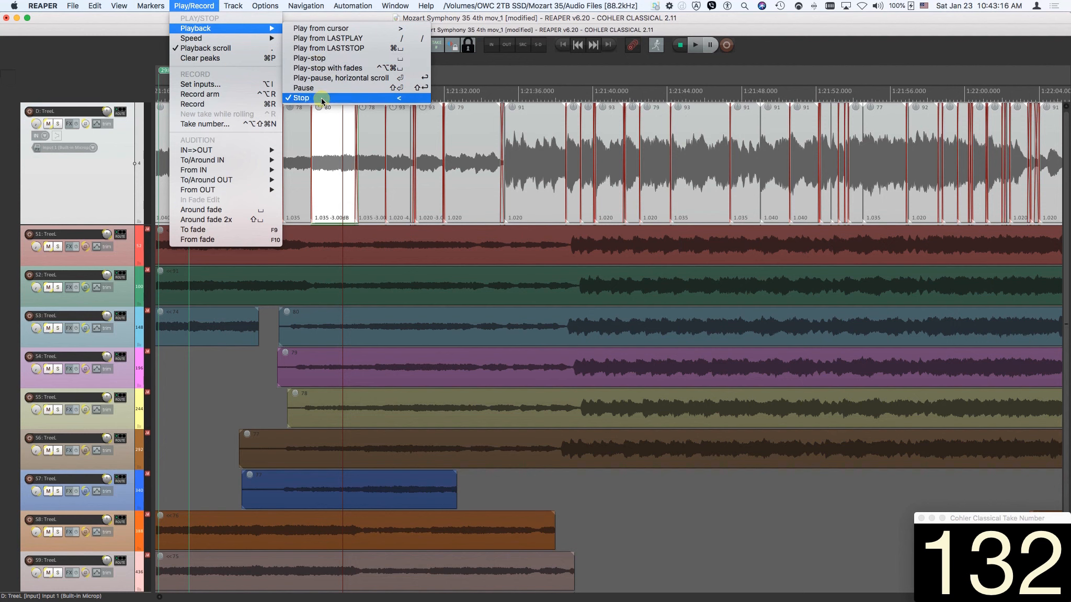
click(201, 4)
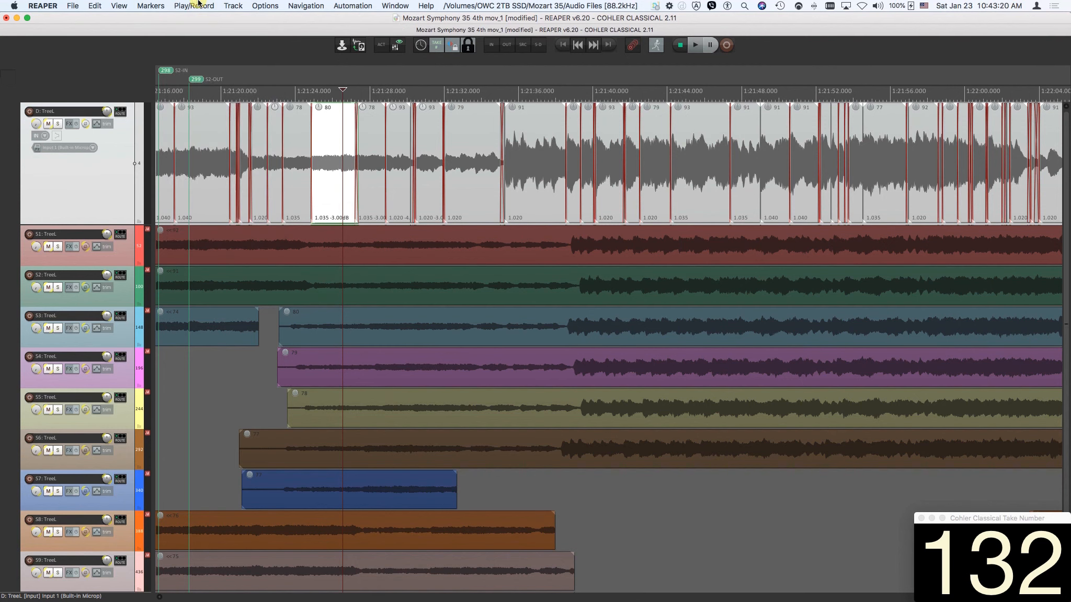